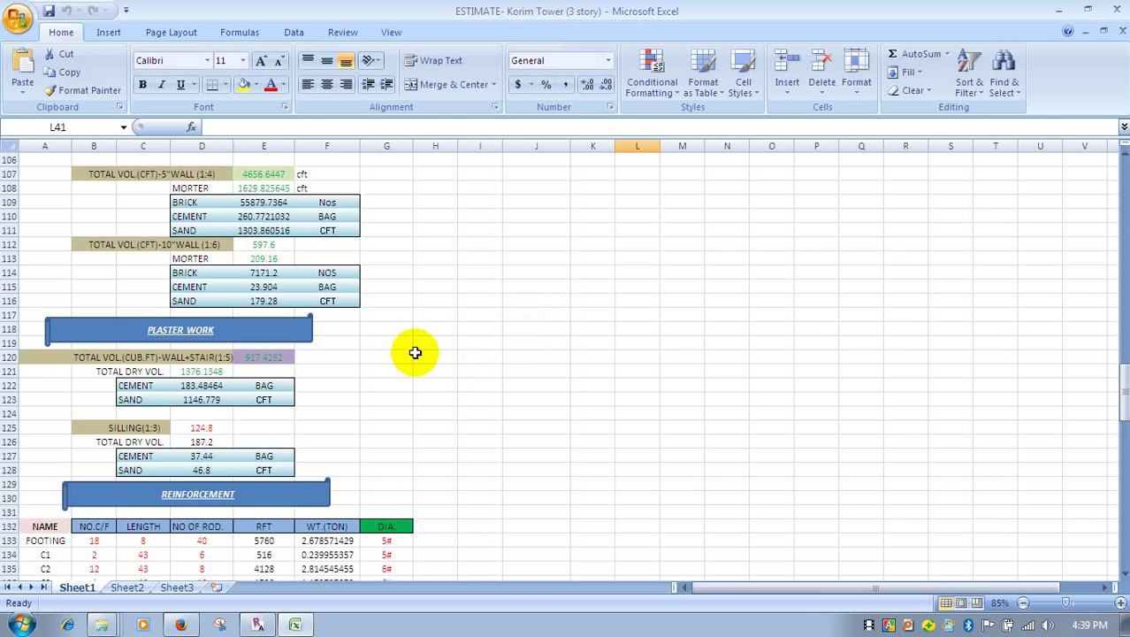
# Enter the headings L, B and H in cells L122, M122 and N122, beside the plaster work section
pyautogui.scroll(-3, 530, 283)
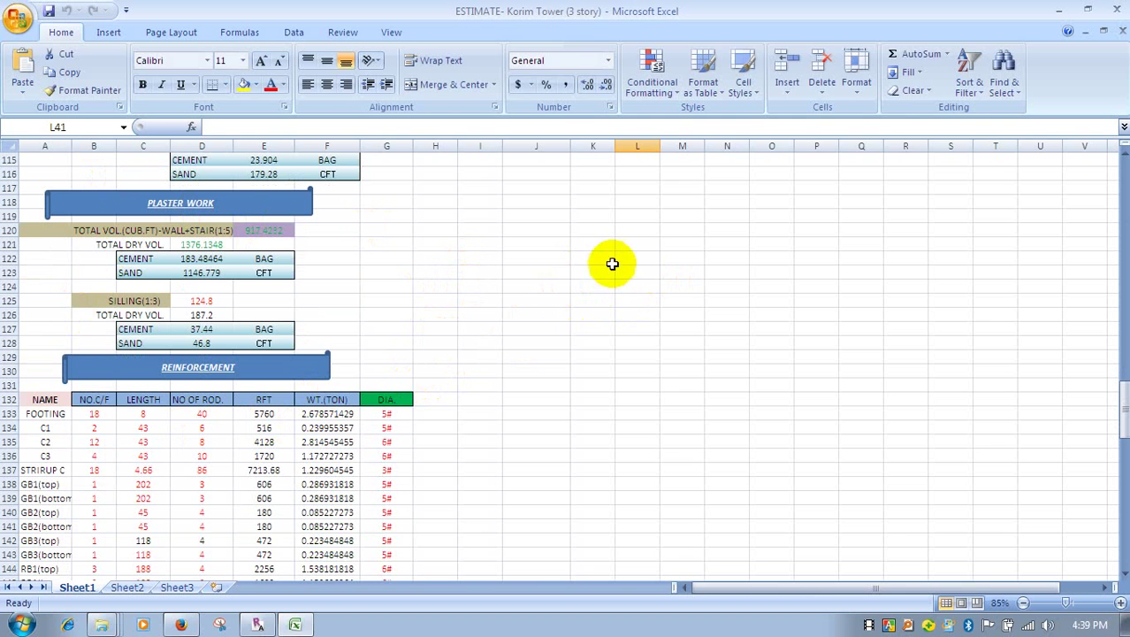
pyautogui.click(640, 259)
pyautogui.write('I')
pyautogui.press('Tab')
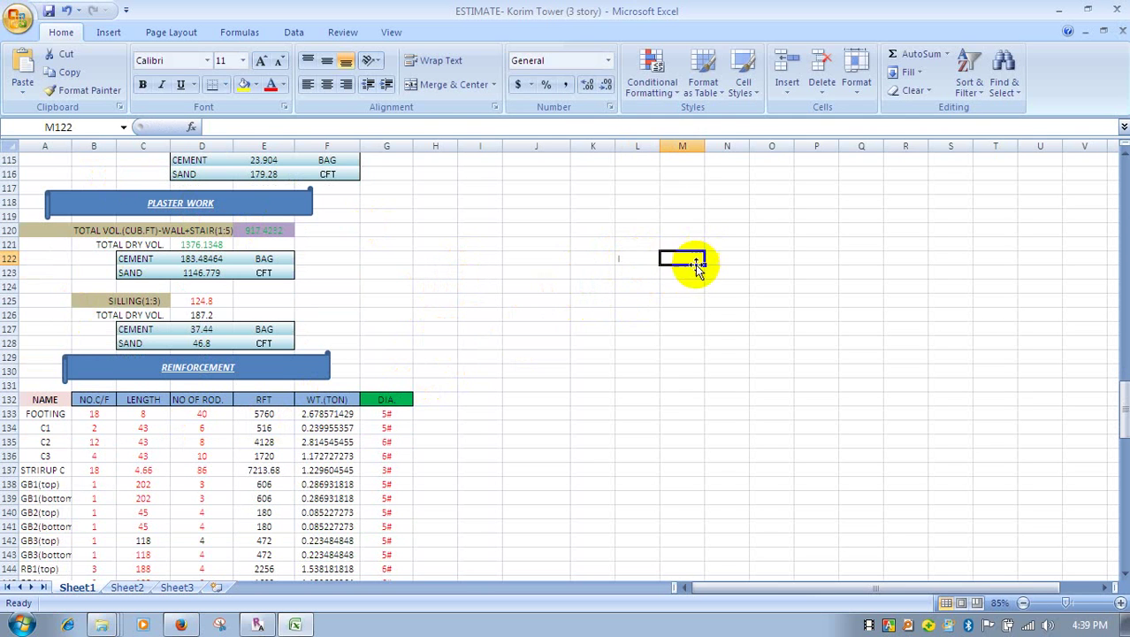
pyautogui.click(637, 258)
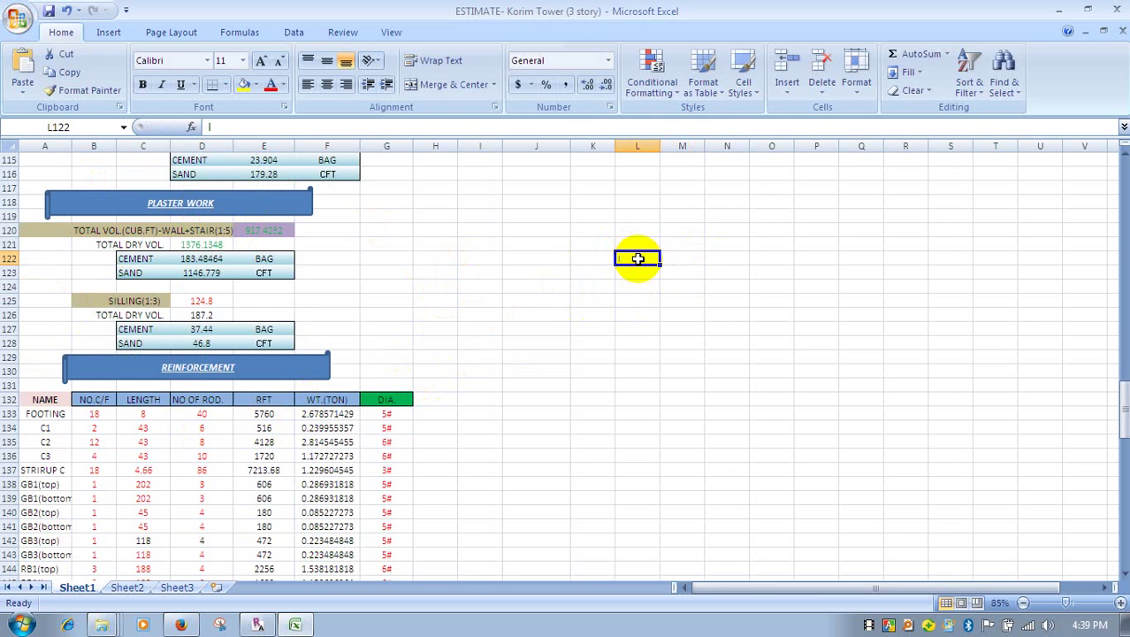
pyautogui.press('BackSpace')
pyautogui.write('L')
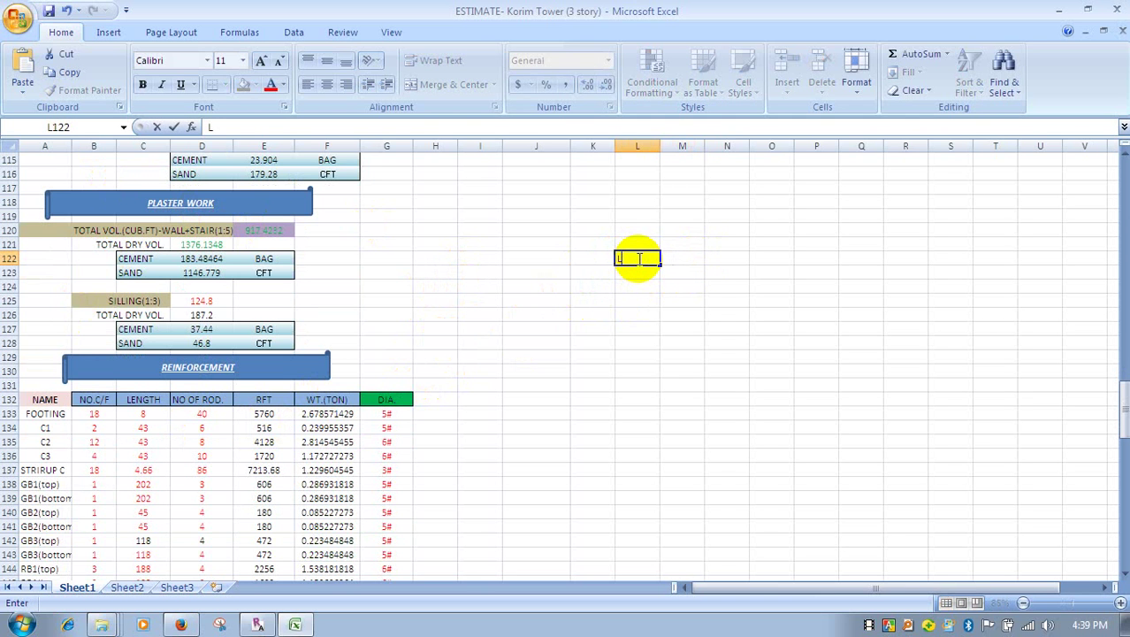
pyautogui.click(682, 258)
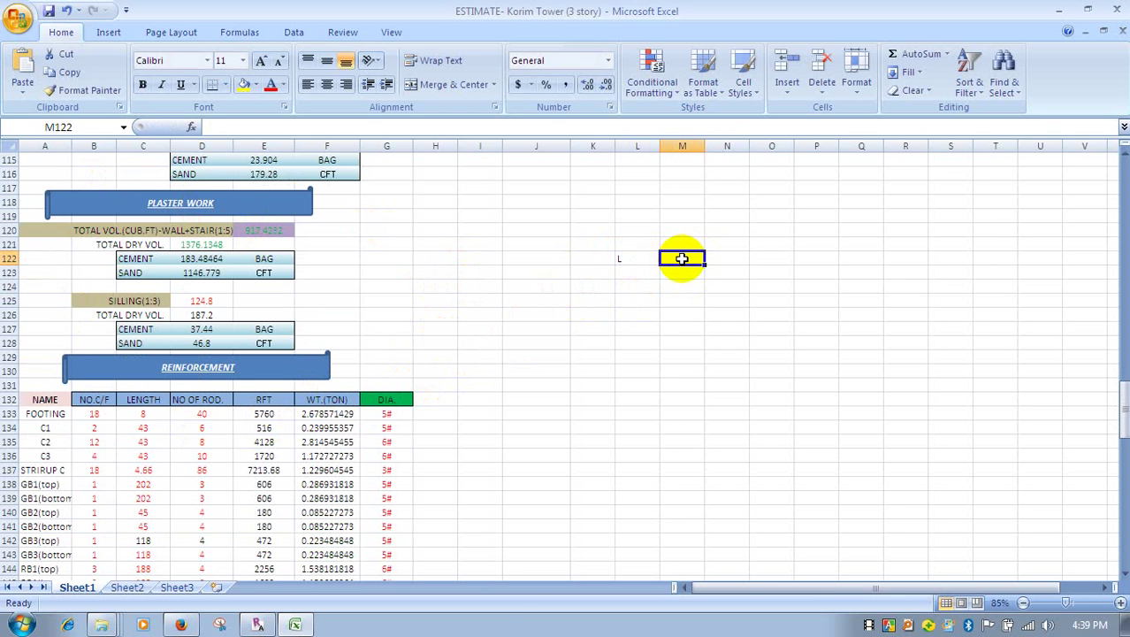
pyautogui.write('B')
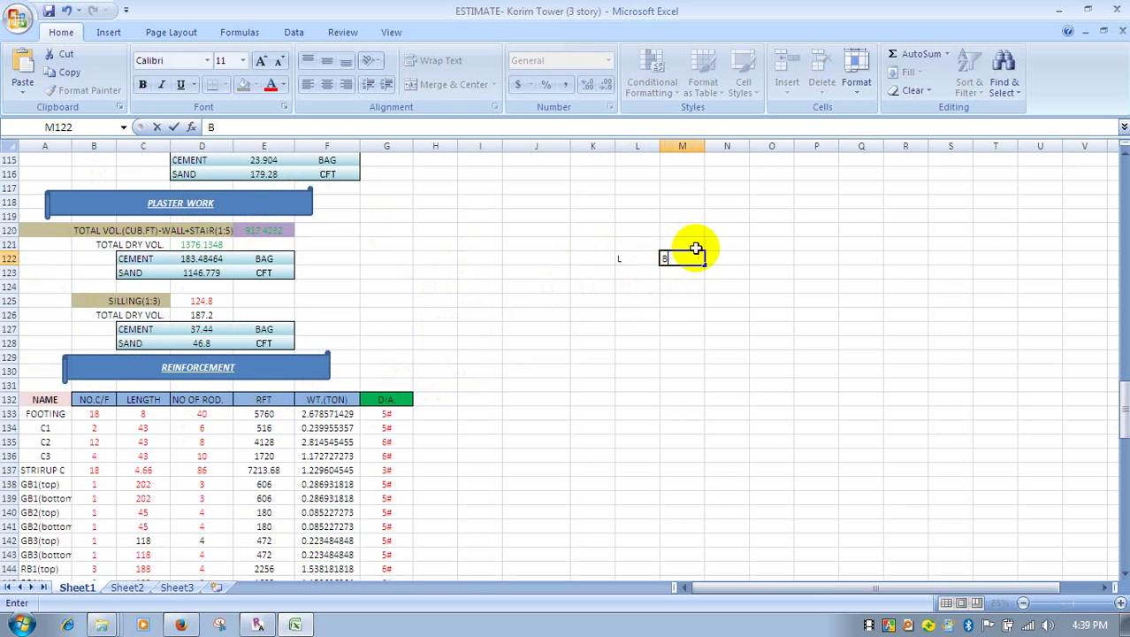
pyautogui.click(729, 258)
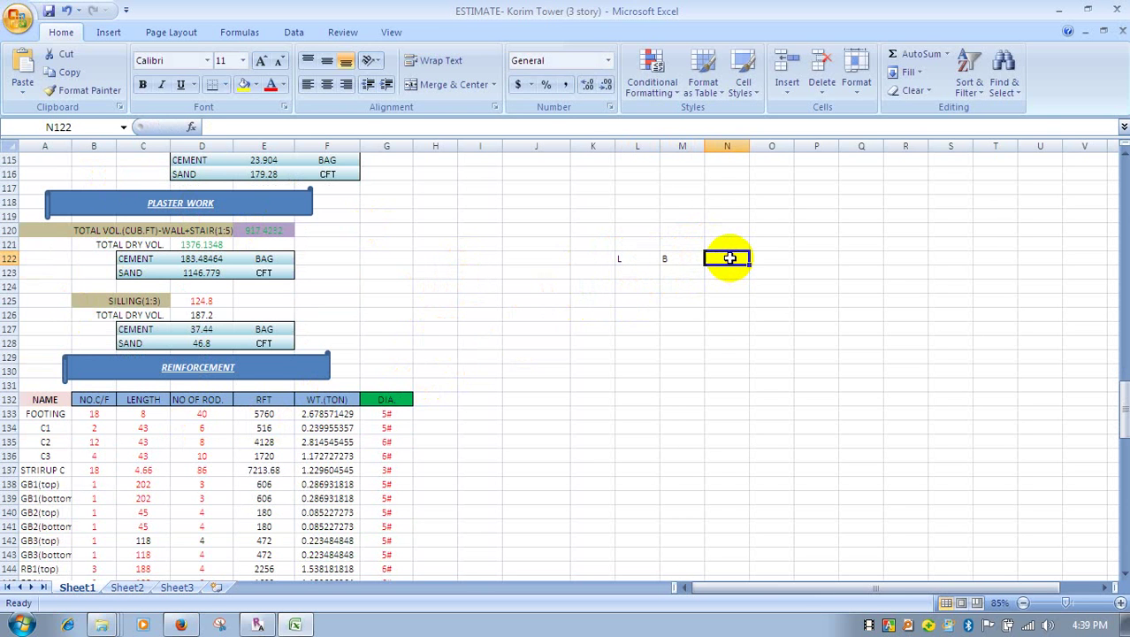
pyautogui.write('H')
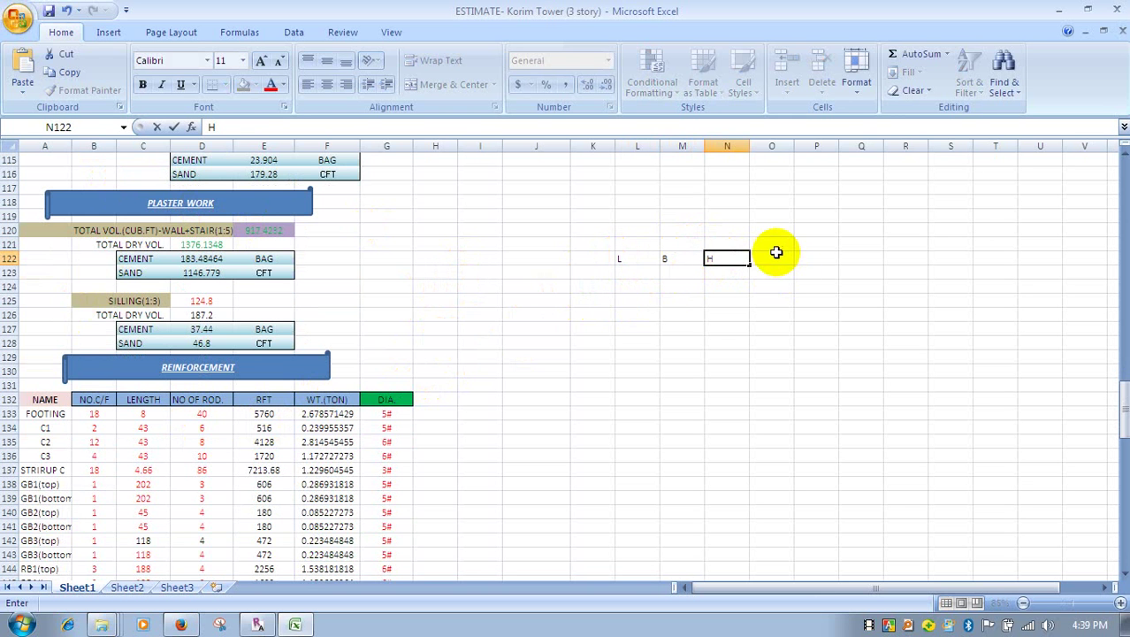
# Add the heading CFT in cell O122 to complete the dimension header row
pyautogui.click(771, 257)
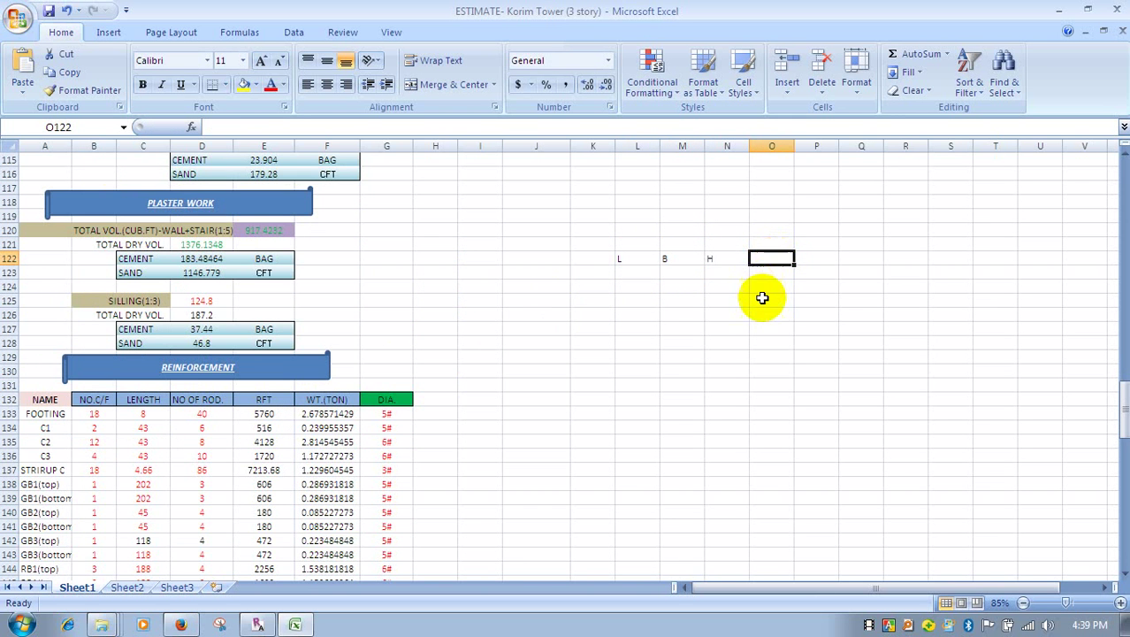
pyautogui.scroll(20, 437, 268)
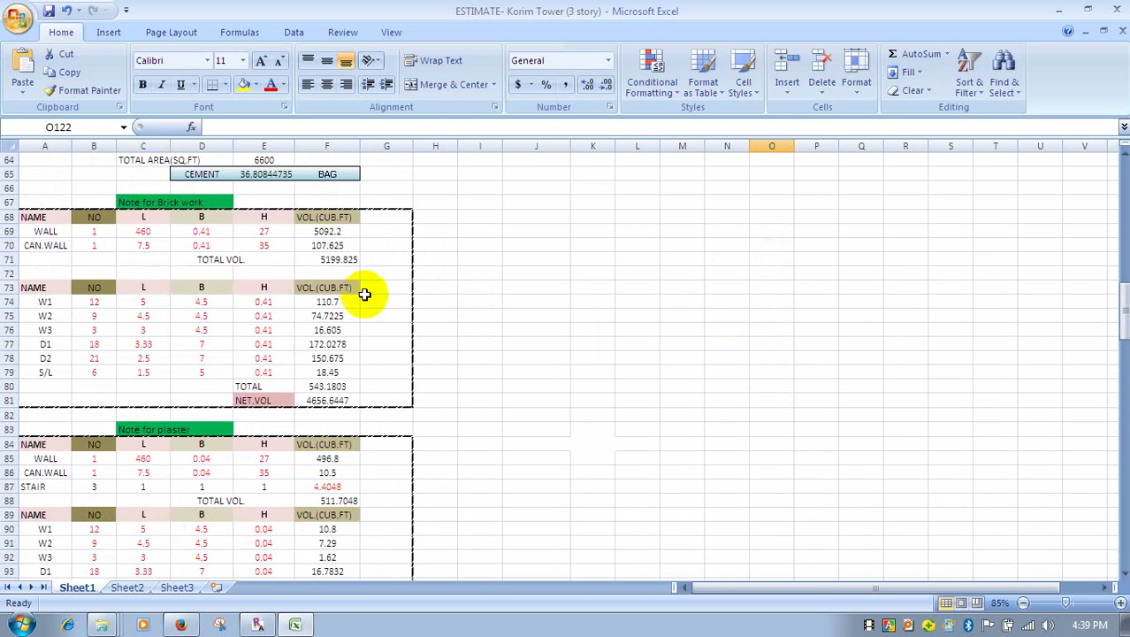
pyautogui.scroll(17, 371, 343)
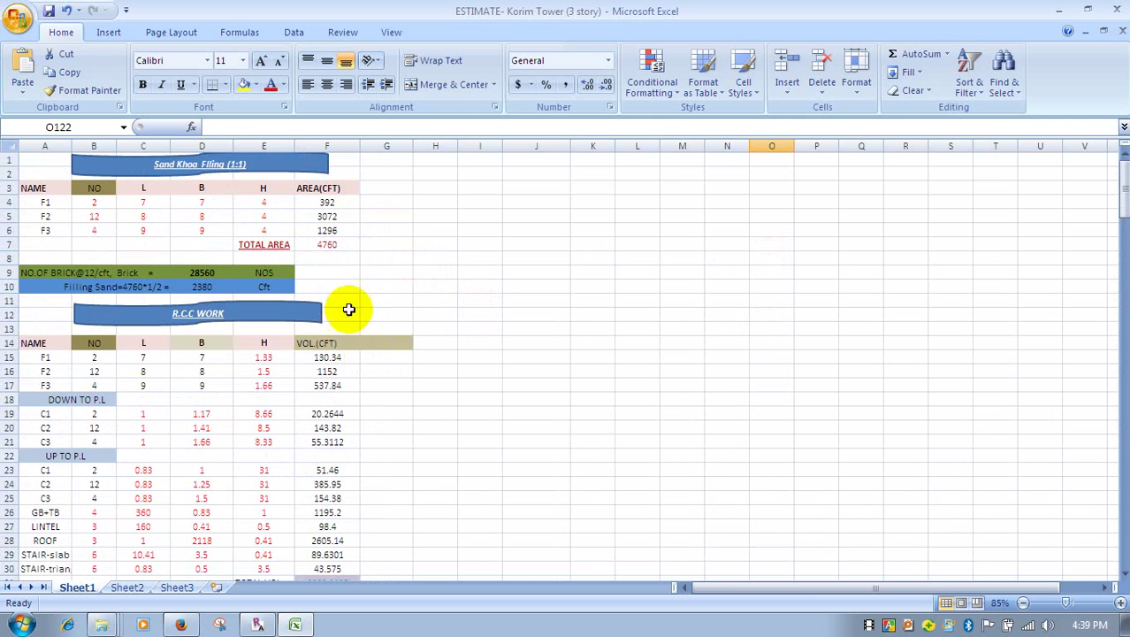
pyautogui.scroll(-20, 409, 245)
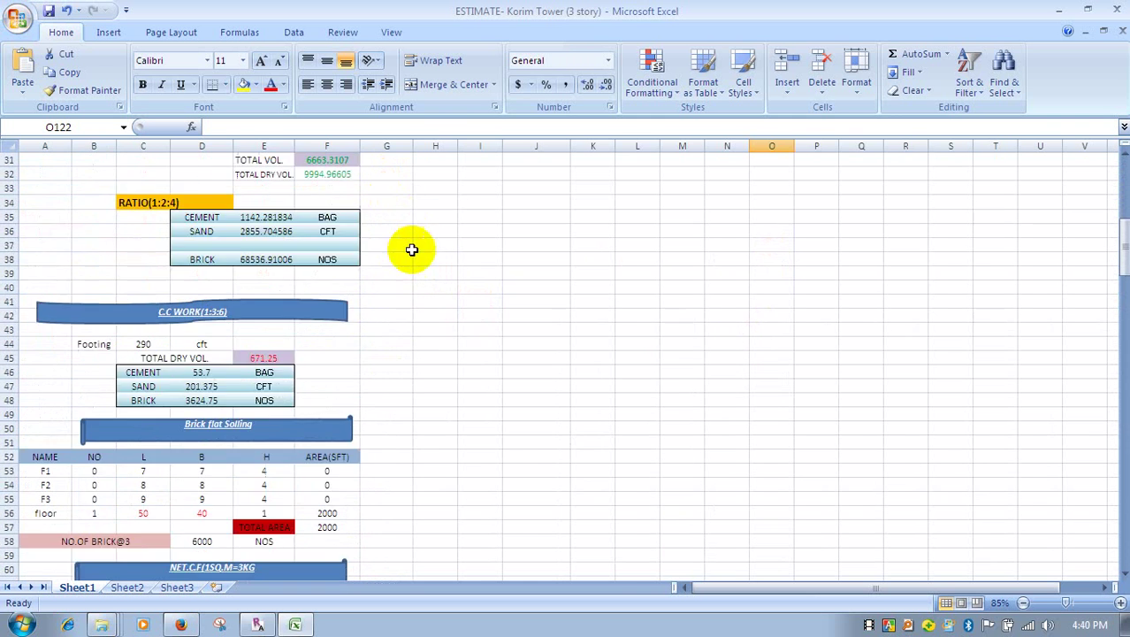
pyautogui.scroll(-18, 466, 299)
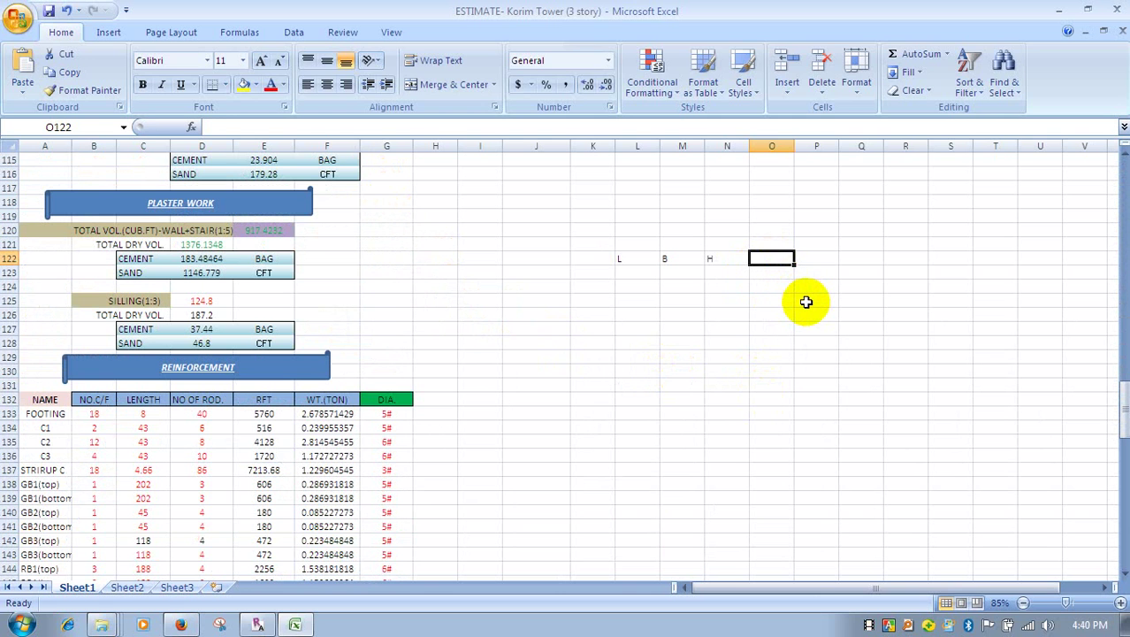
pyautogui.write('CFT')
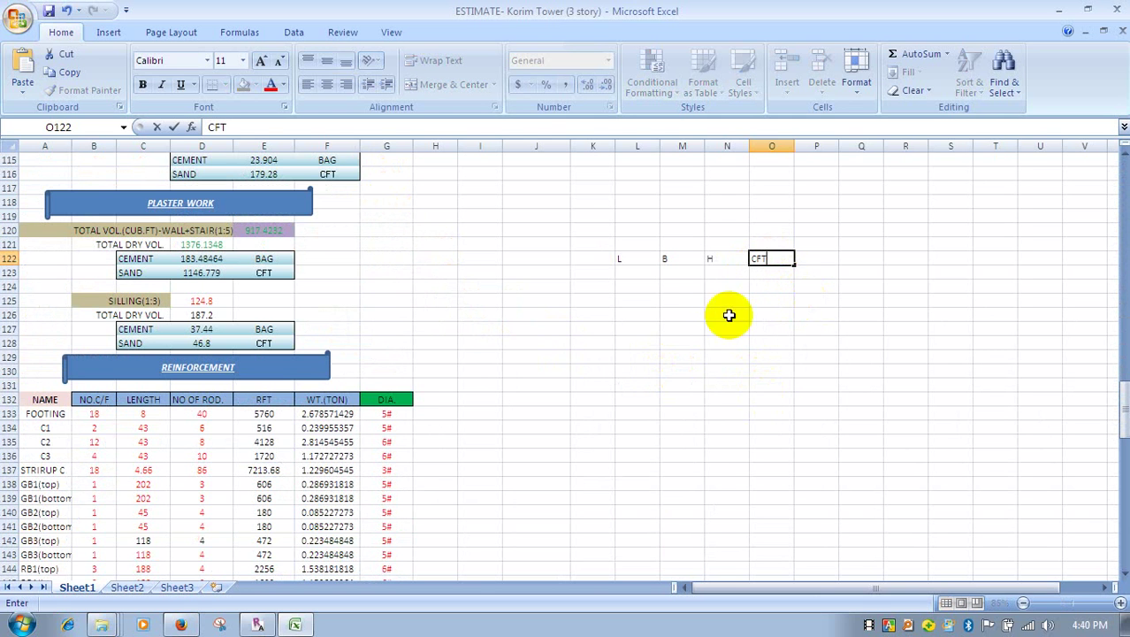
# Fill in the dimensions below the headings: 10 under L, 8 under B and 0.83 under H
pyautogui.click(637, 272)
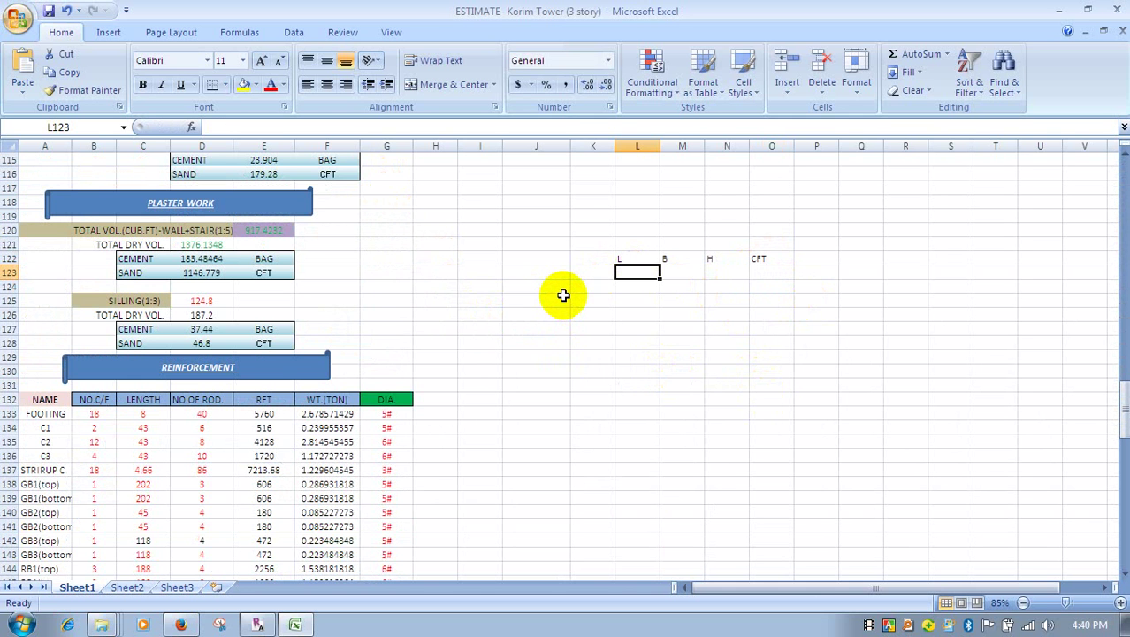
pyautogui.write('10')
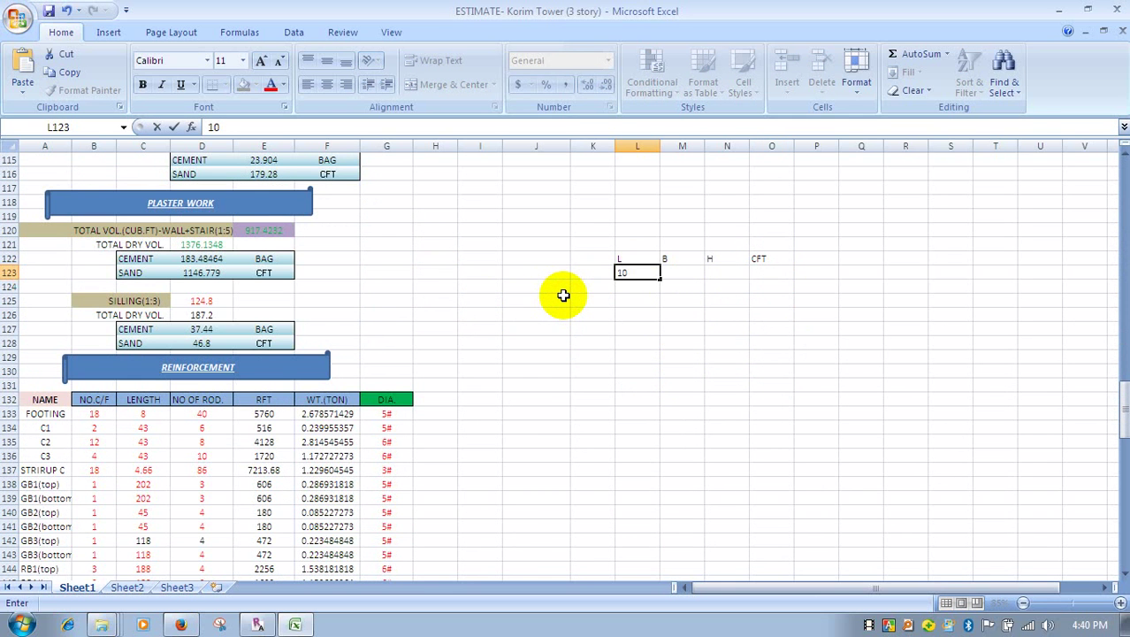
pyautogui.click(685, 275)
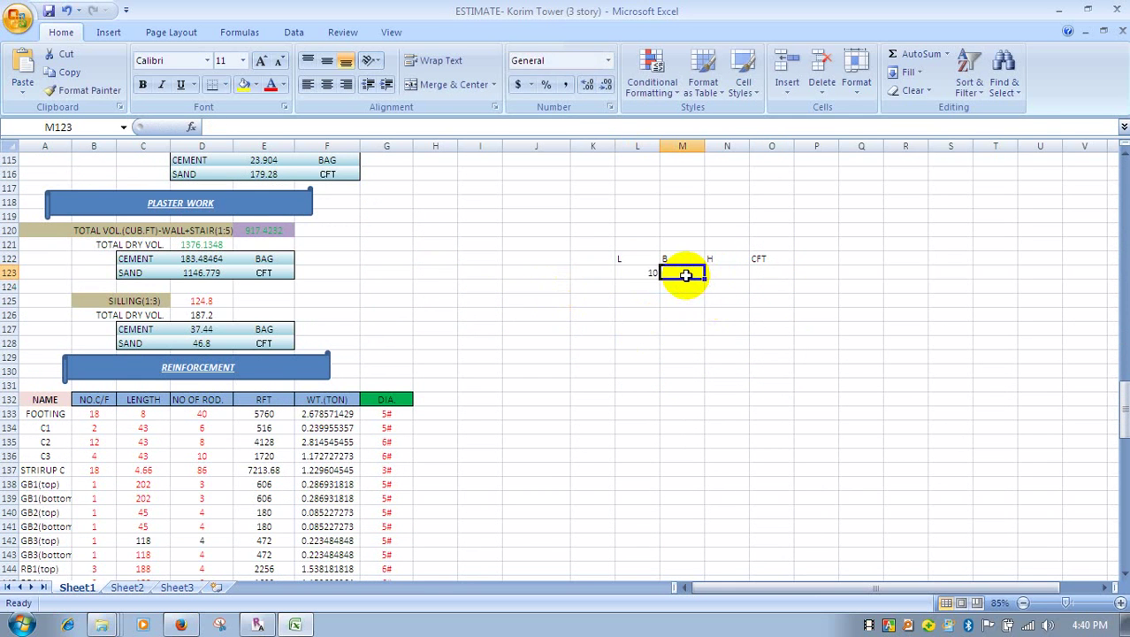
pyautogui.write('8')
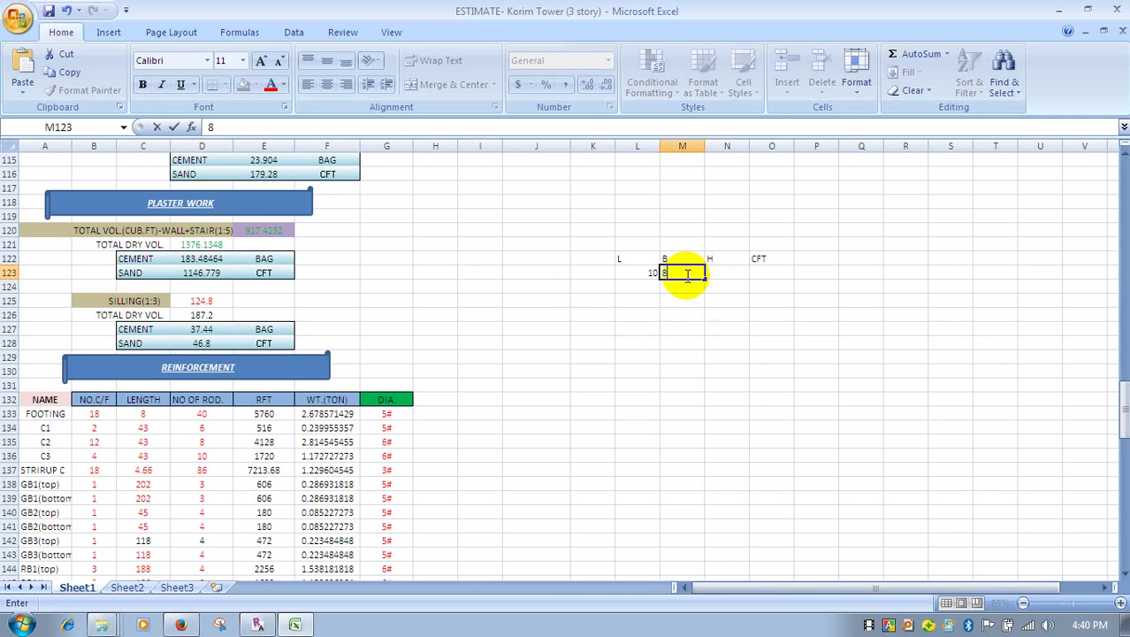
pyautogui.click(728, 273)
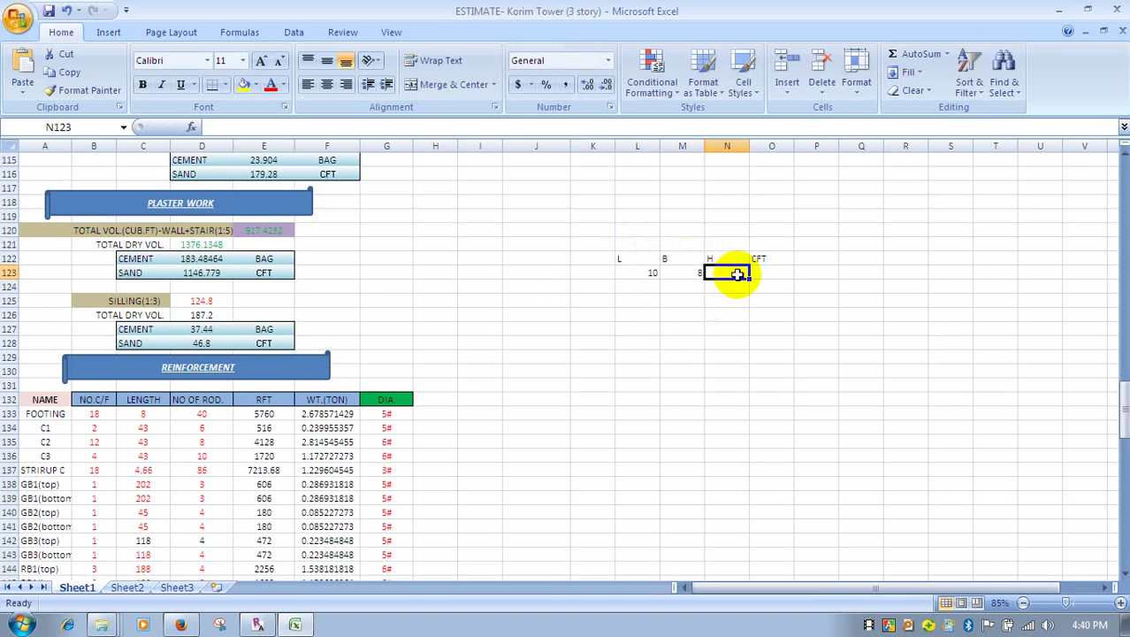
pyautogui.write('8')
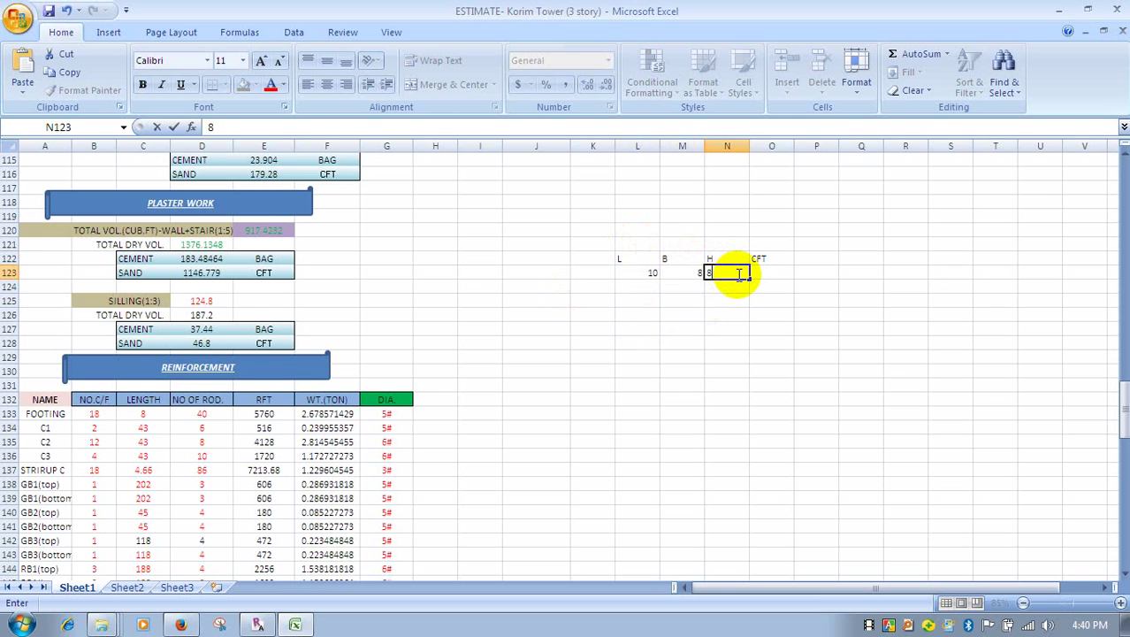
pyautogui.press('BackSpace')
pyautogui.write('.83')
pyautogui.press('Return')
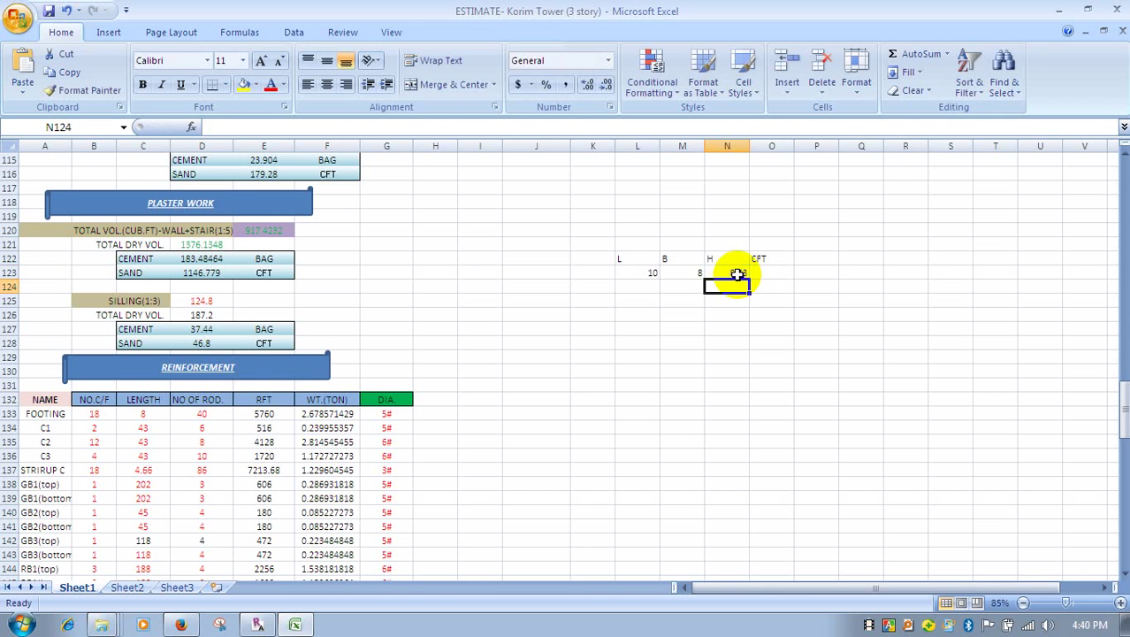
# Calculate the volume under CFT in O123 with the formula =L123*M123*N123
pyautogui.click(767, 271)
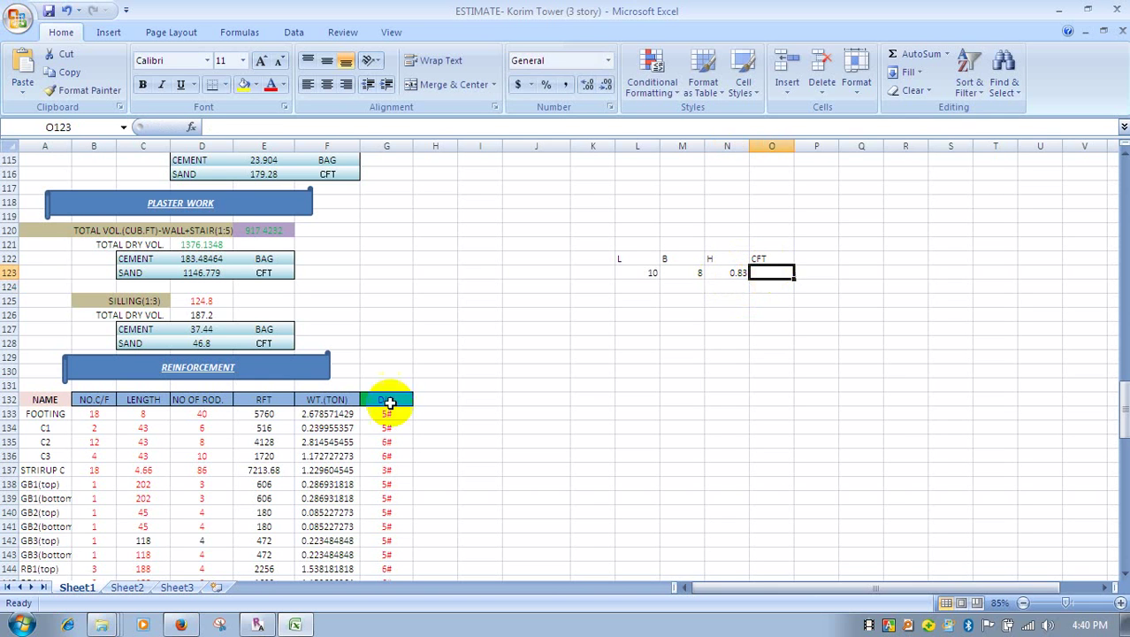
pyautogui.write('=')
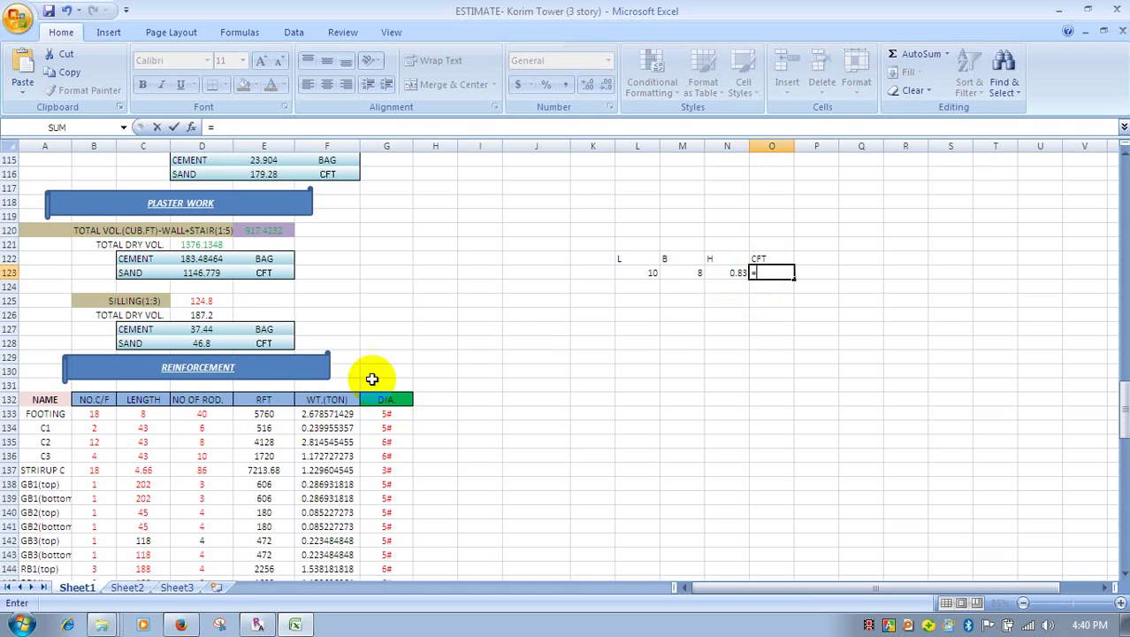
pyautogui.click(647, 273)
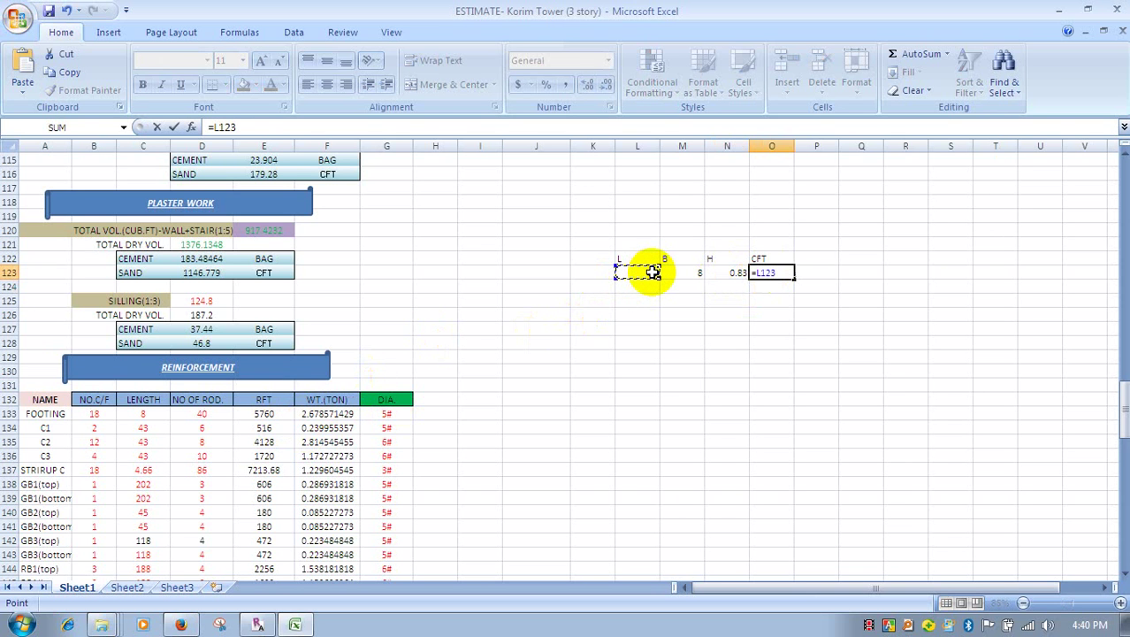
pyautogui.write('*')
pyautogui.click(683, 272)
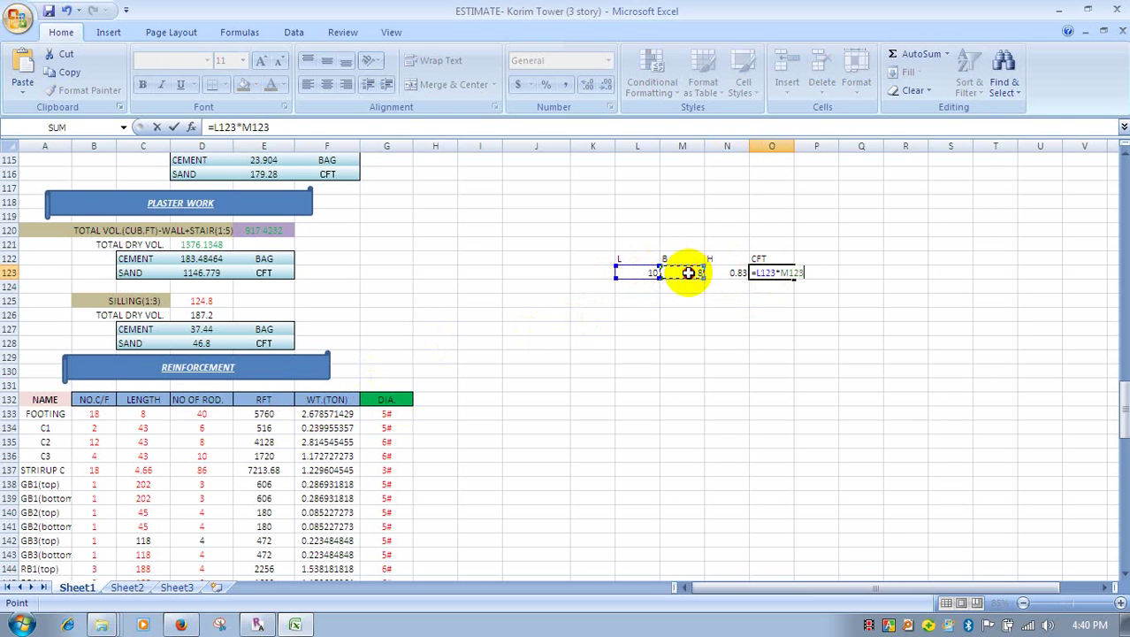
pyautogui.write('*')
pyautogui.click(738, 272)
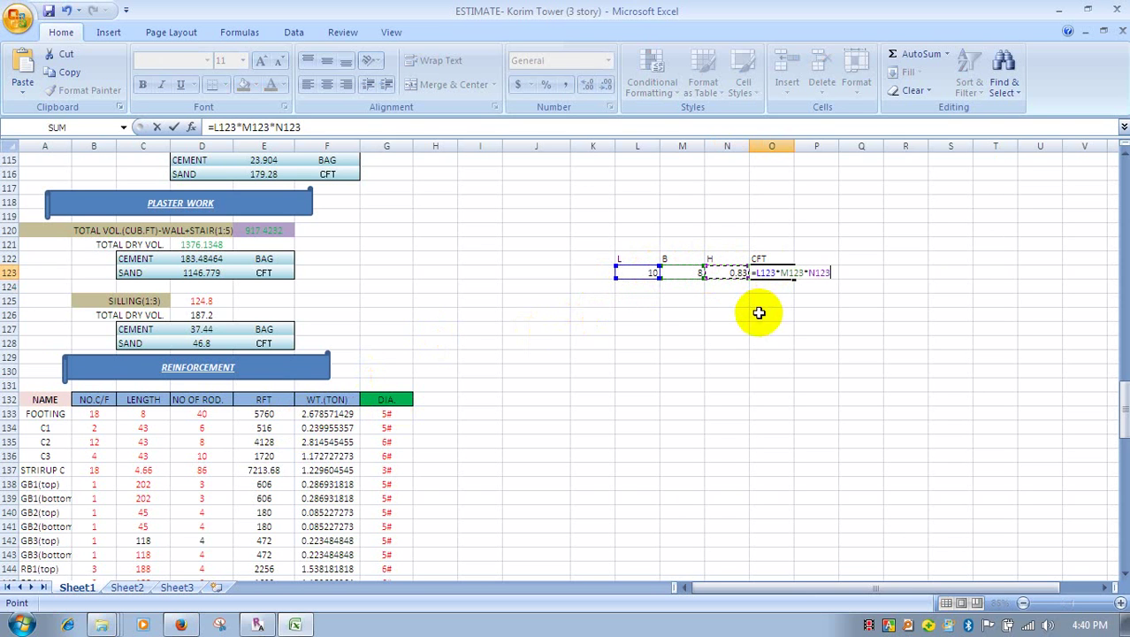
pyautogui.press('Return')
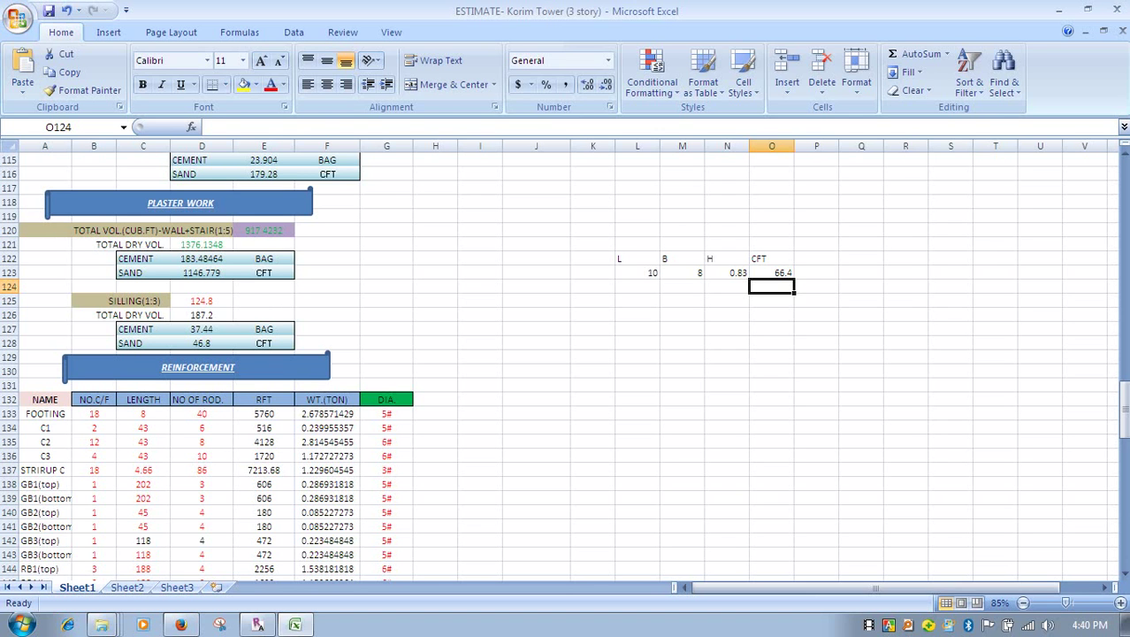
pyautogui.press('Up')
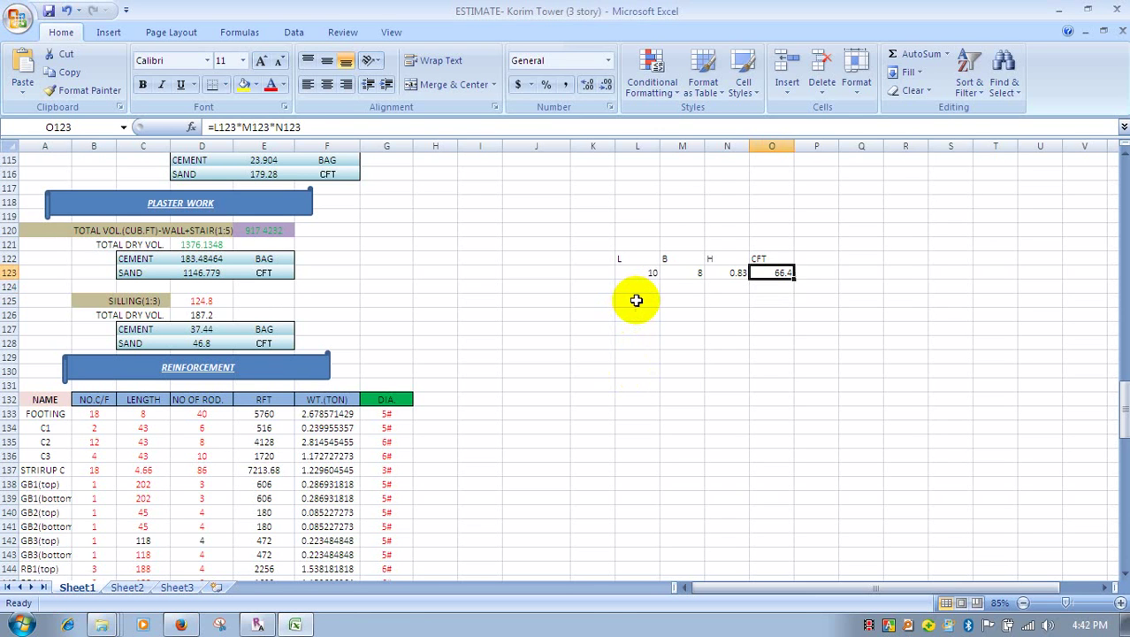
# Enter the headings no, L, RFT and WT in cells L125 to O125, below the volume calculation
pyautogui.click(643, 308)
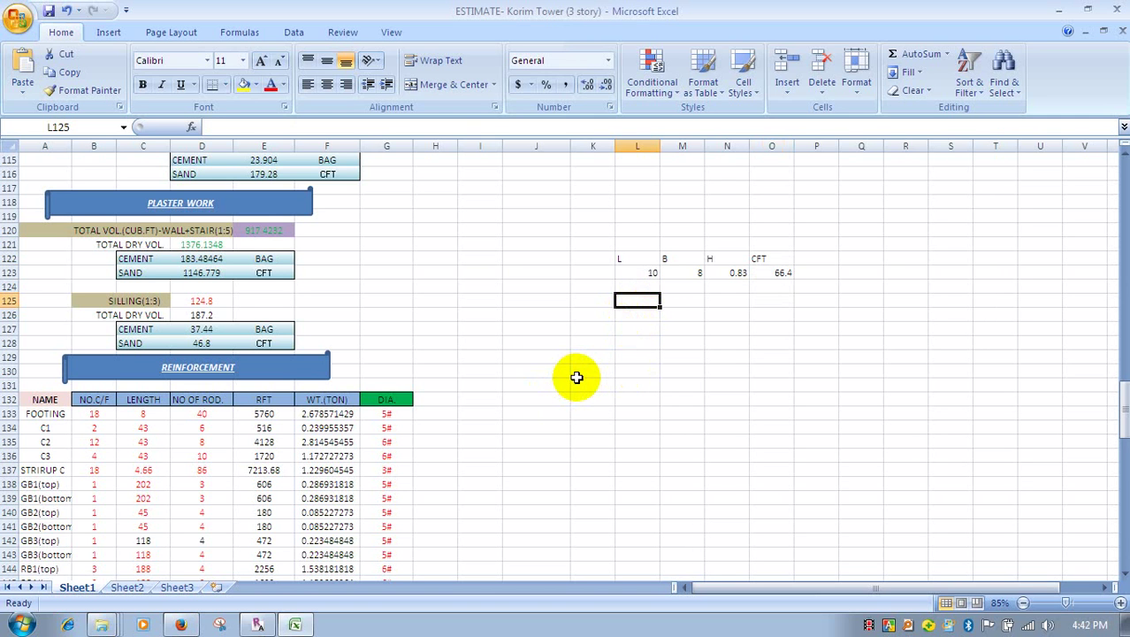
pyautogui.write('no')
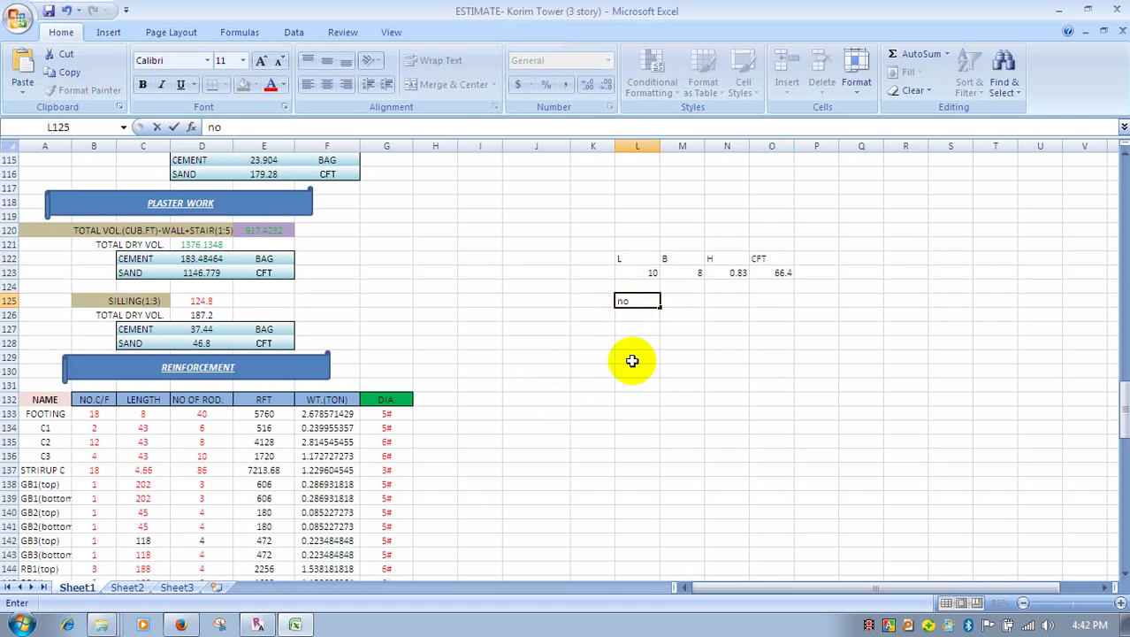
pyautogui.click(695, 301)
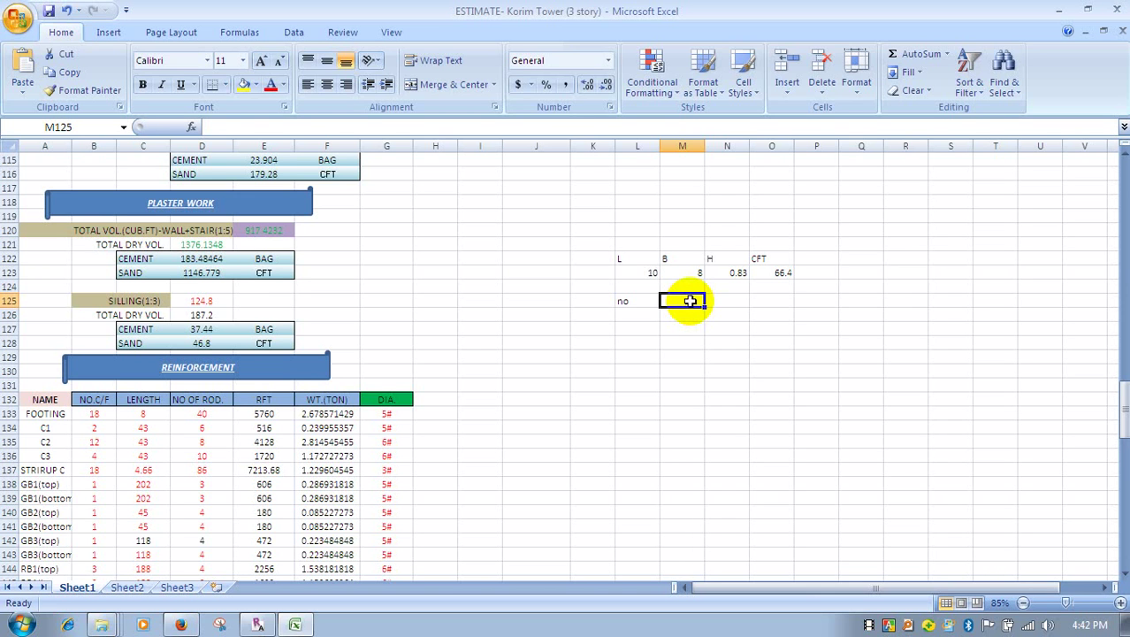
pyautogui.write('l')
pyautogui.press('BackSpace')
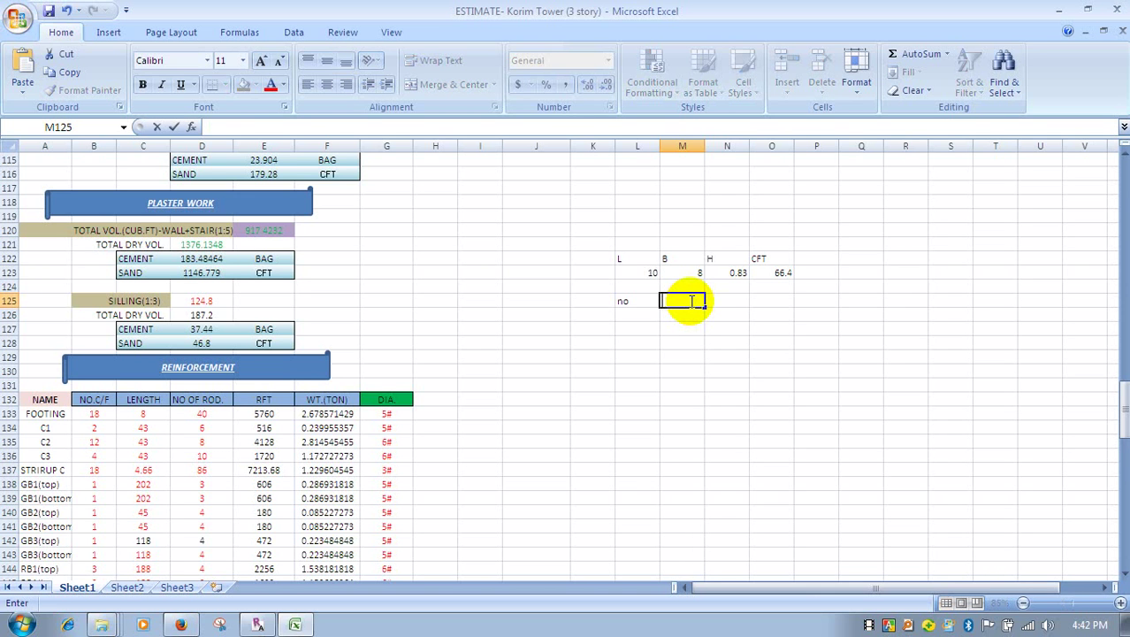
pyautogui.write('L')
pyautogui.click(739, 307)
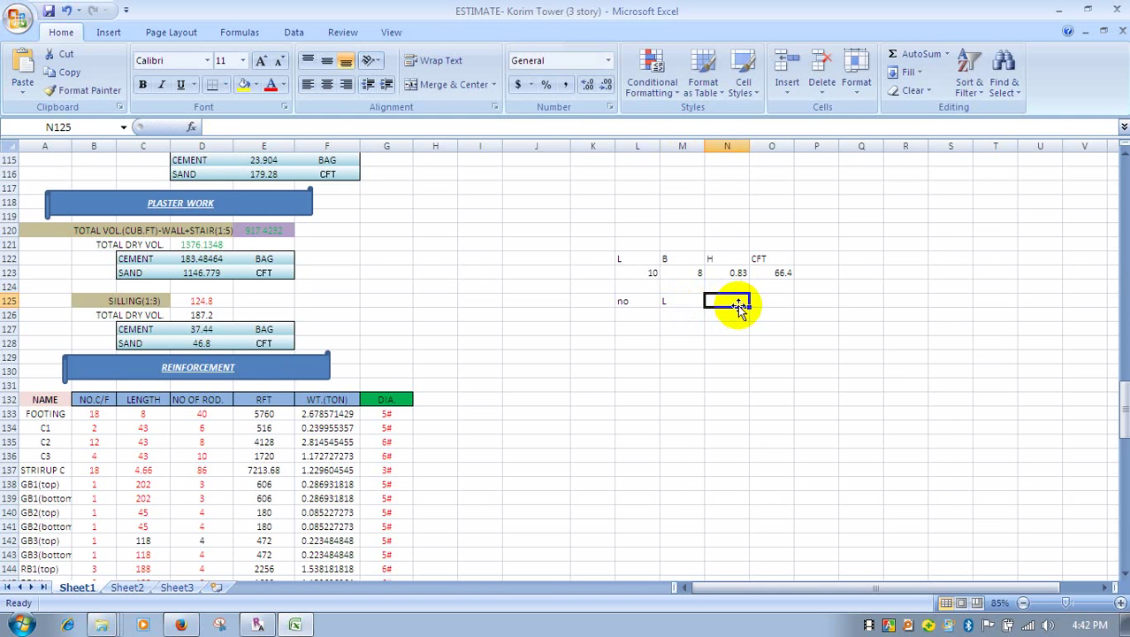
pyautogui.write('RFT')
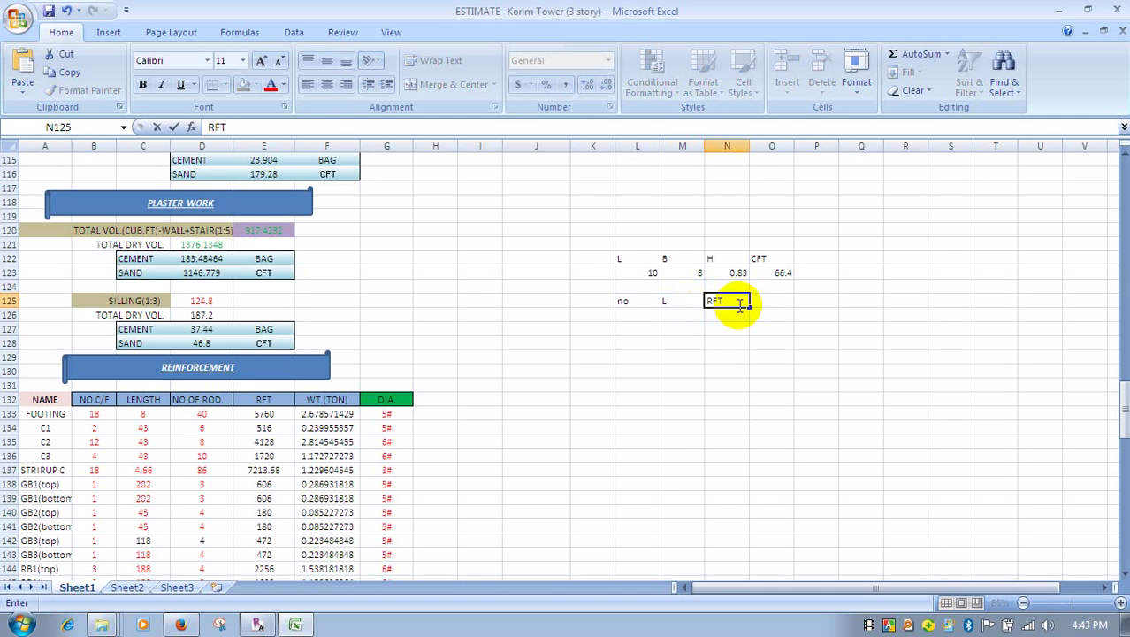
pyautogui.click(784, 299)
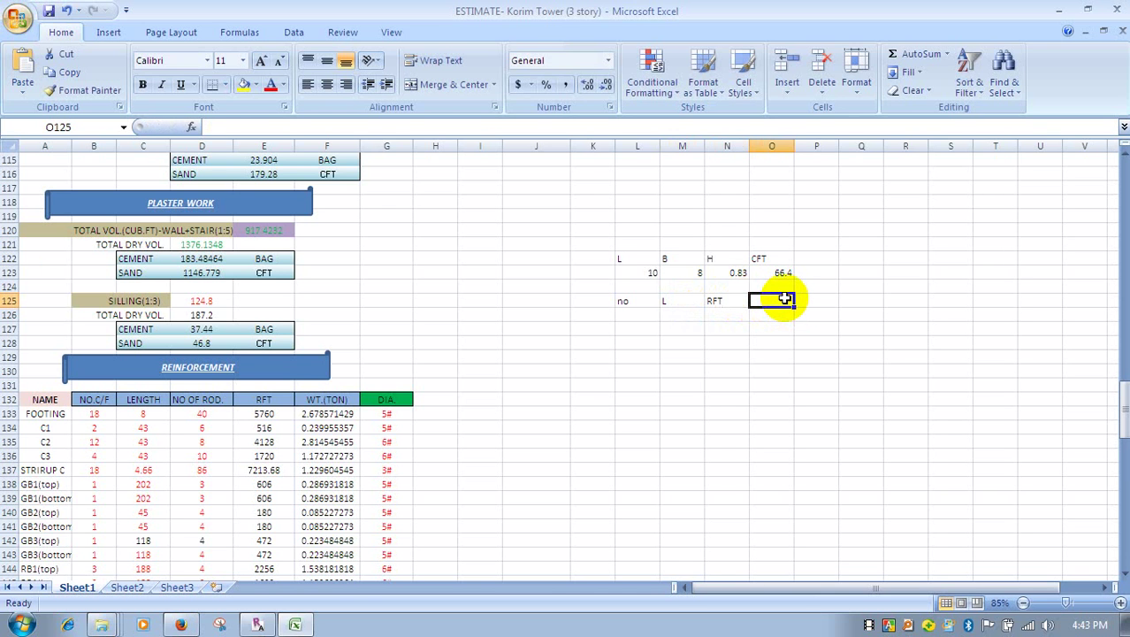
pyautogui.write('WT')
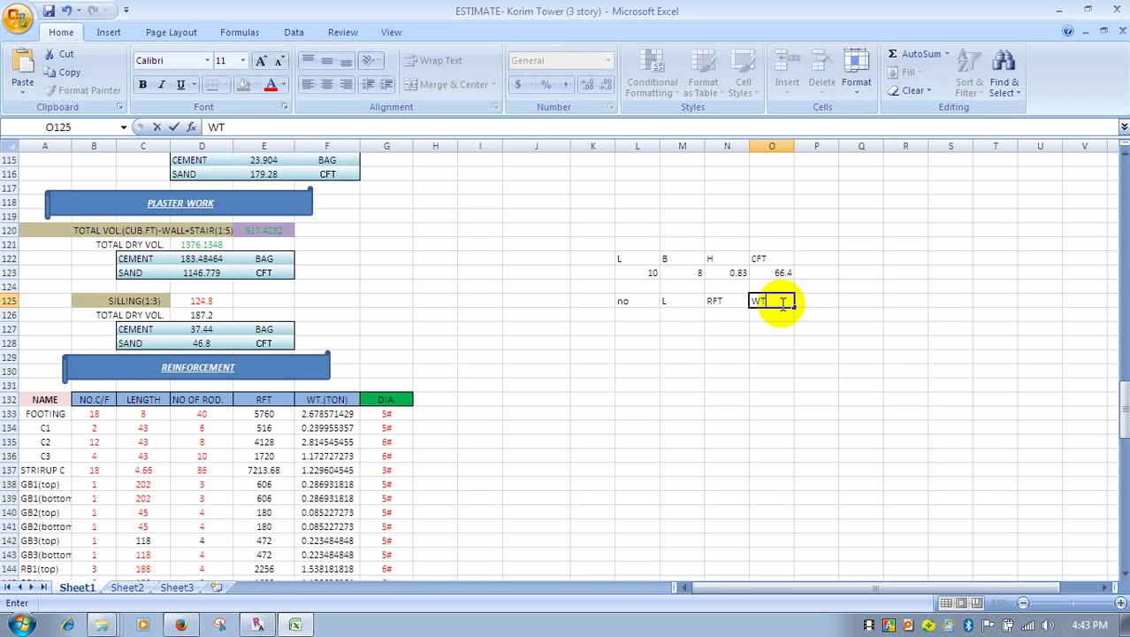
# Fill in 10 under no in L126 and 10 under L in M126
pyautogui.click(645, 315)
pyautogui.write('10')
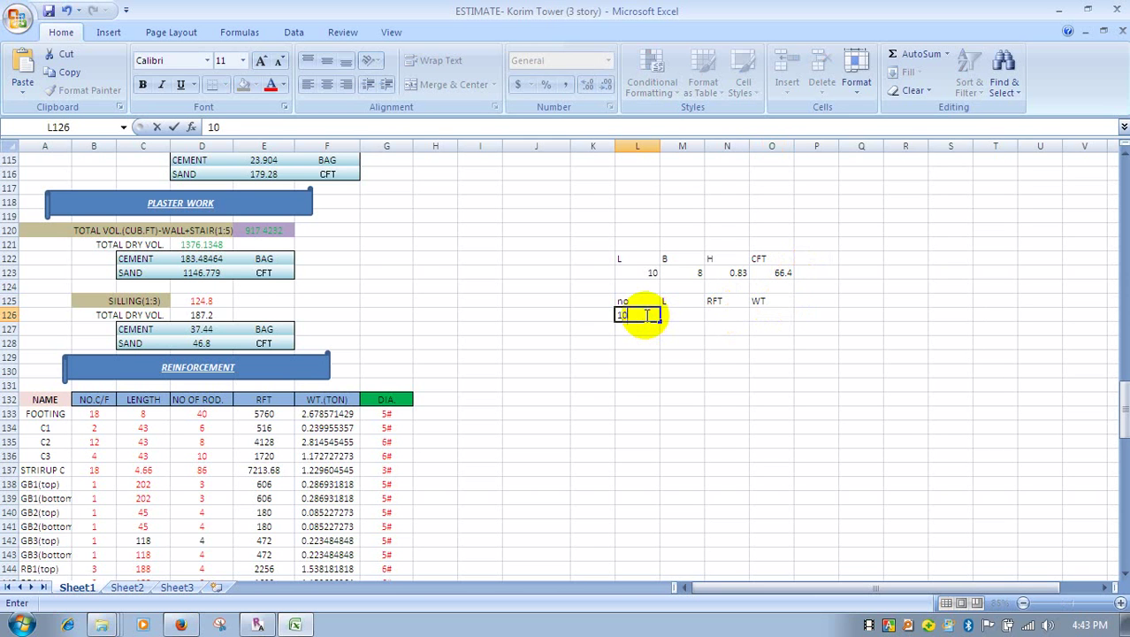
pyautogui.click(693, 315)
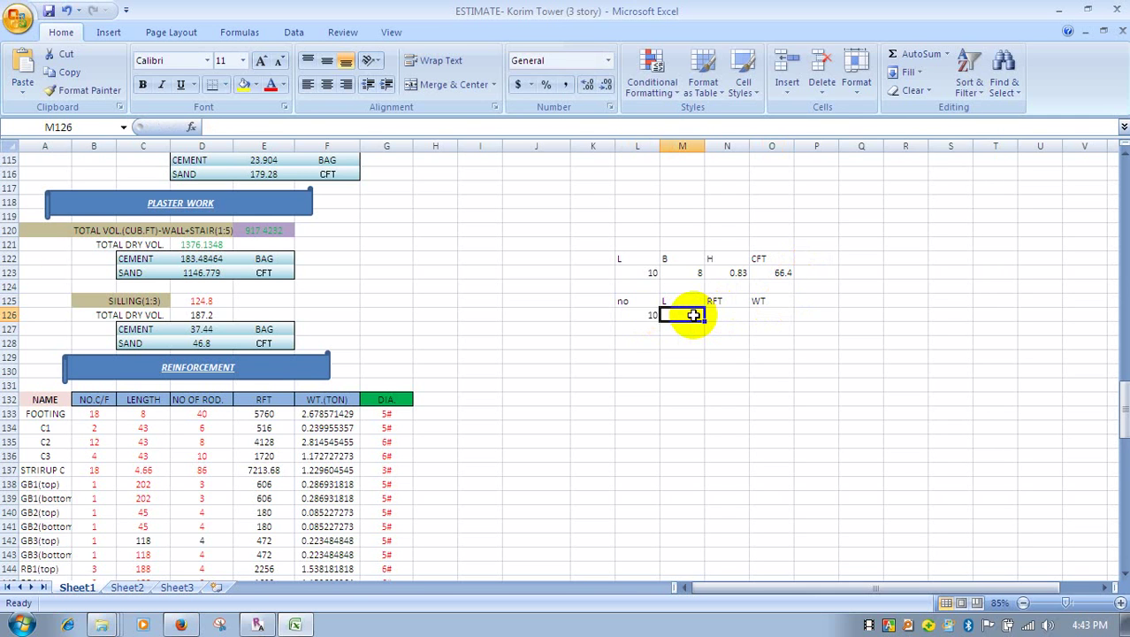
pyautogui.write('10')
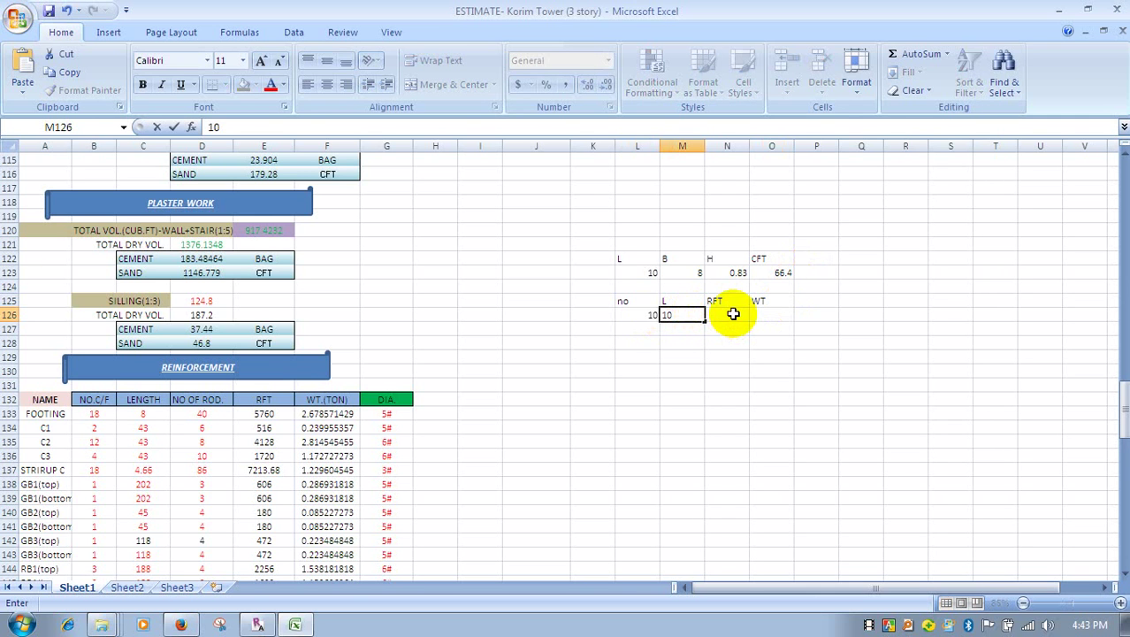
# Calculate the running feet under RFT in N126 with the formula =L126*M126
pyautogui.click(733, 314)
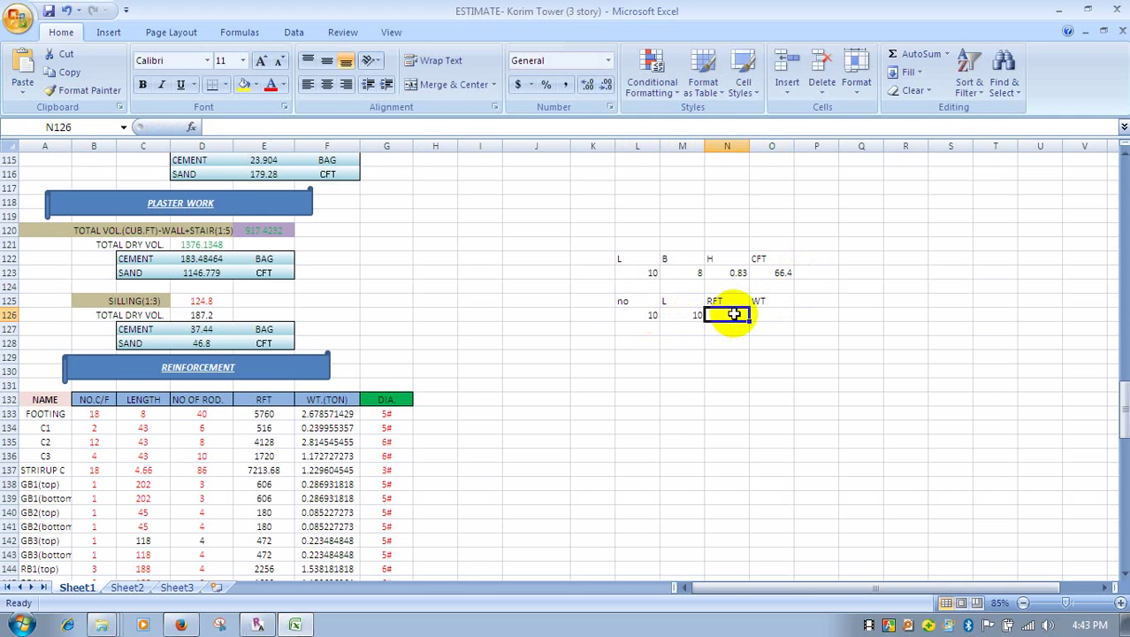
pyautogui.write('=')
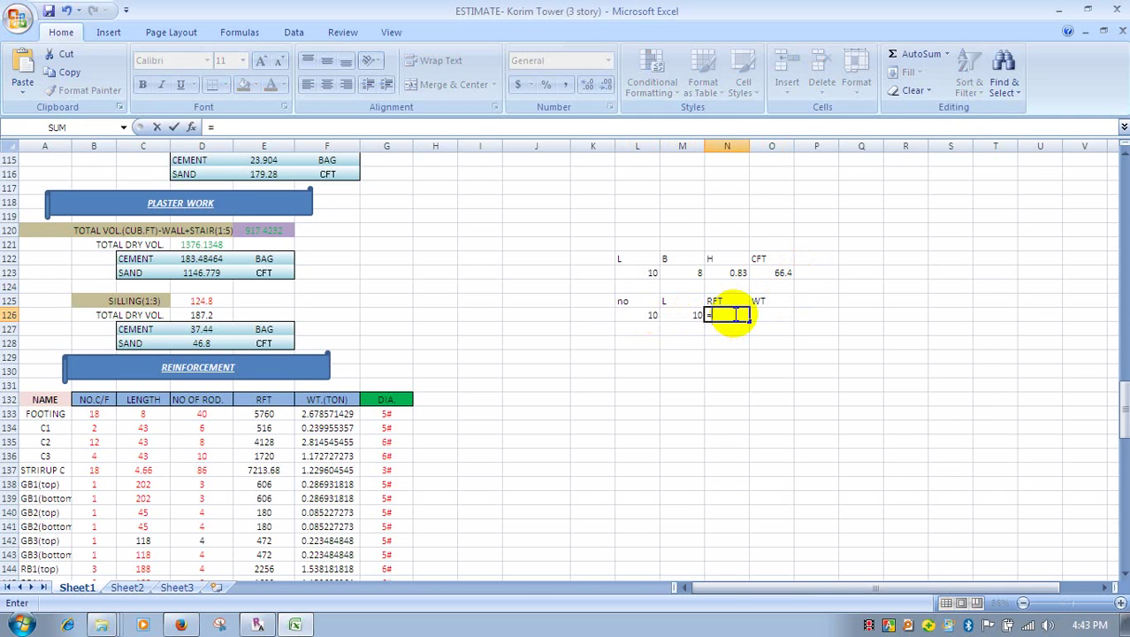
pyautogui.click(645, 313)
pyautogui.write('*')
pyautogui.click(683, 313)
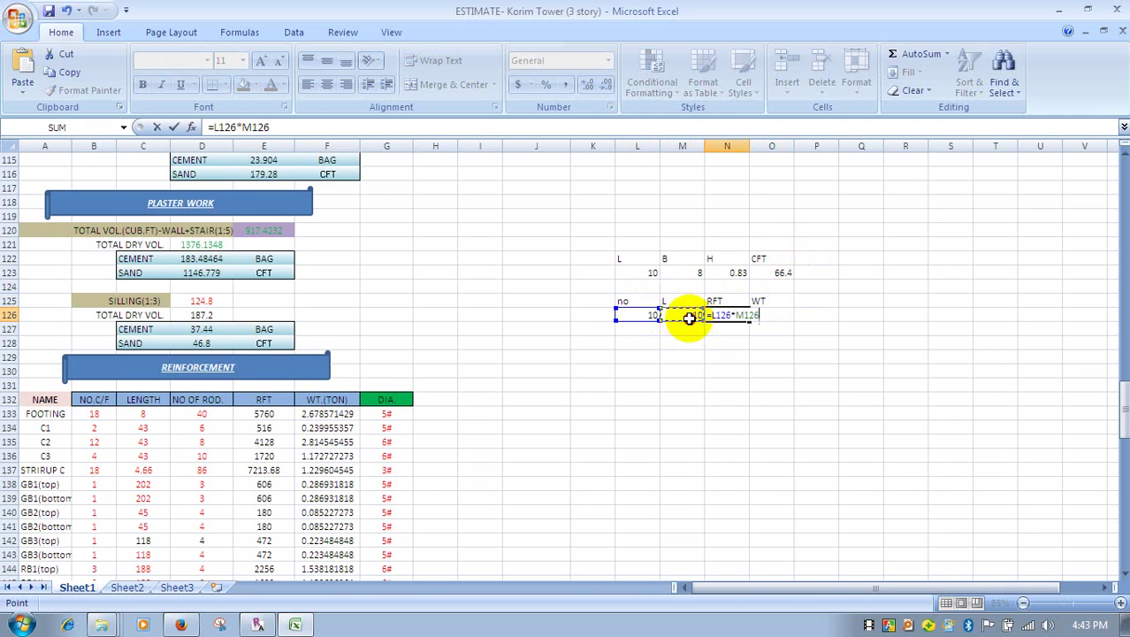
pyautogui.press('Return')
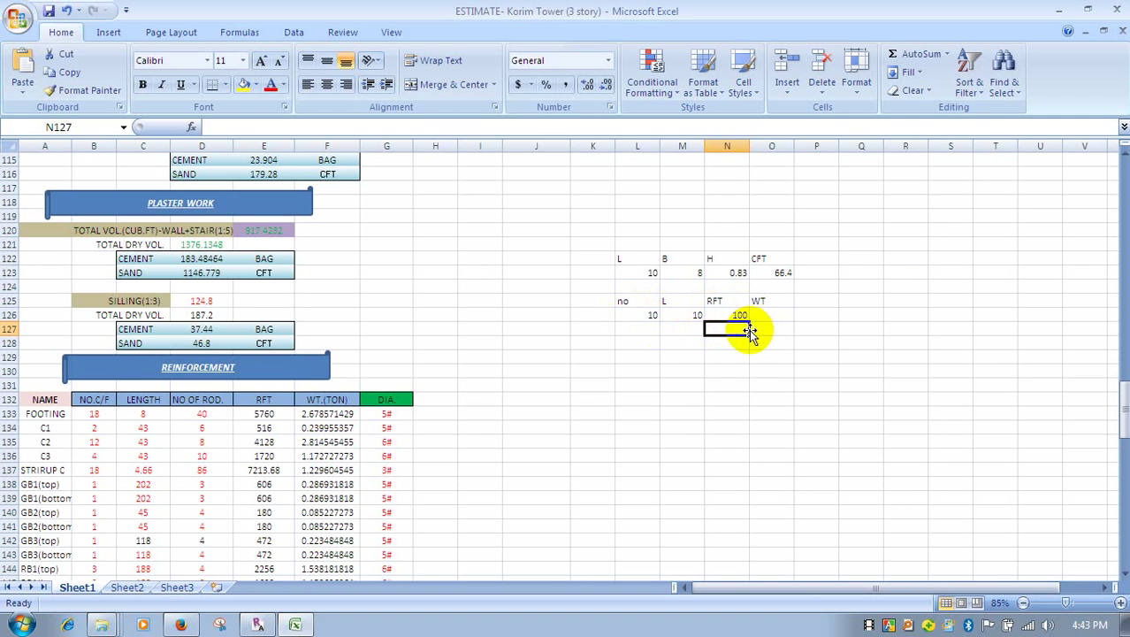
pyautogui.click(775, 314)
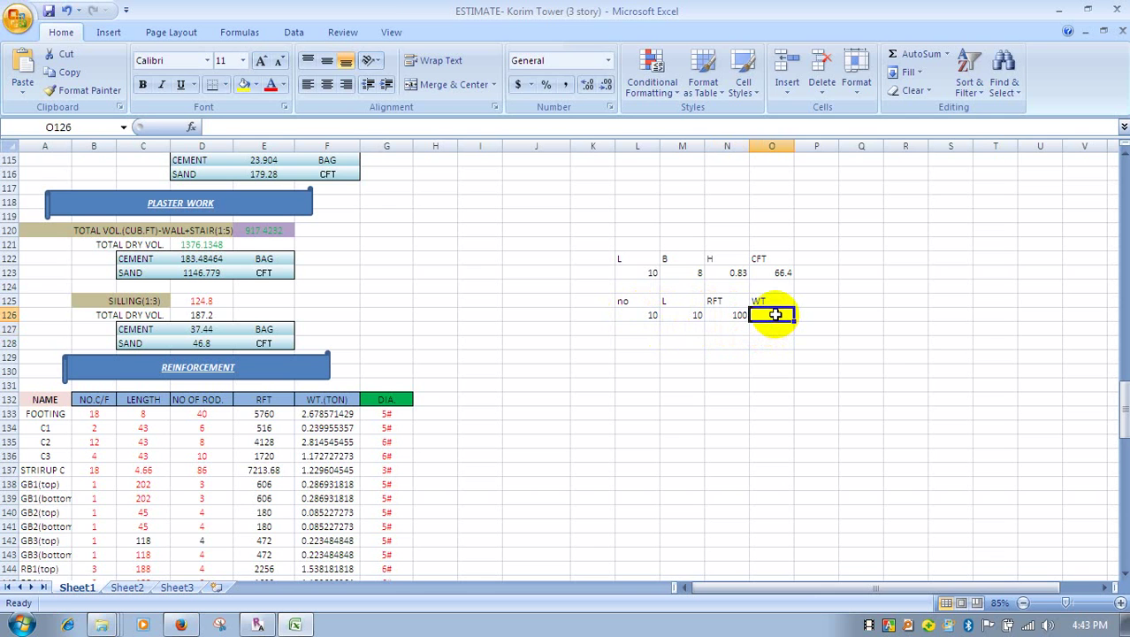
pyautogui.write('=')
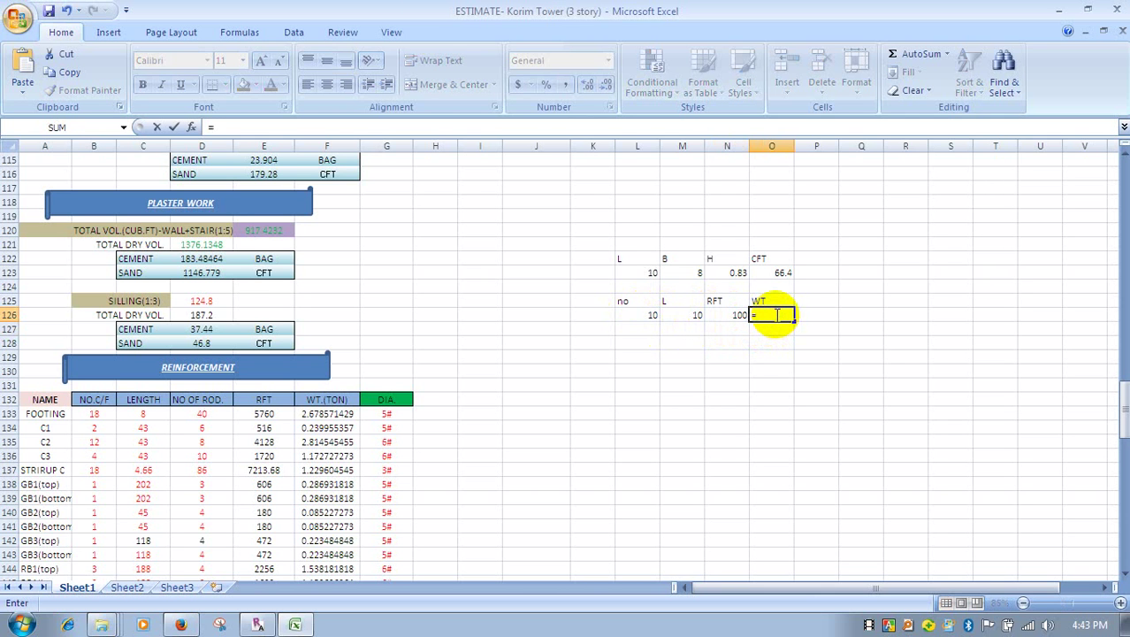
pyautogui.click(808, 315)
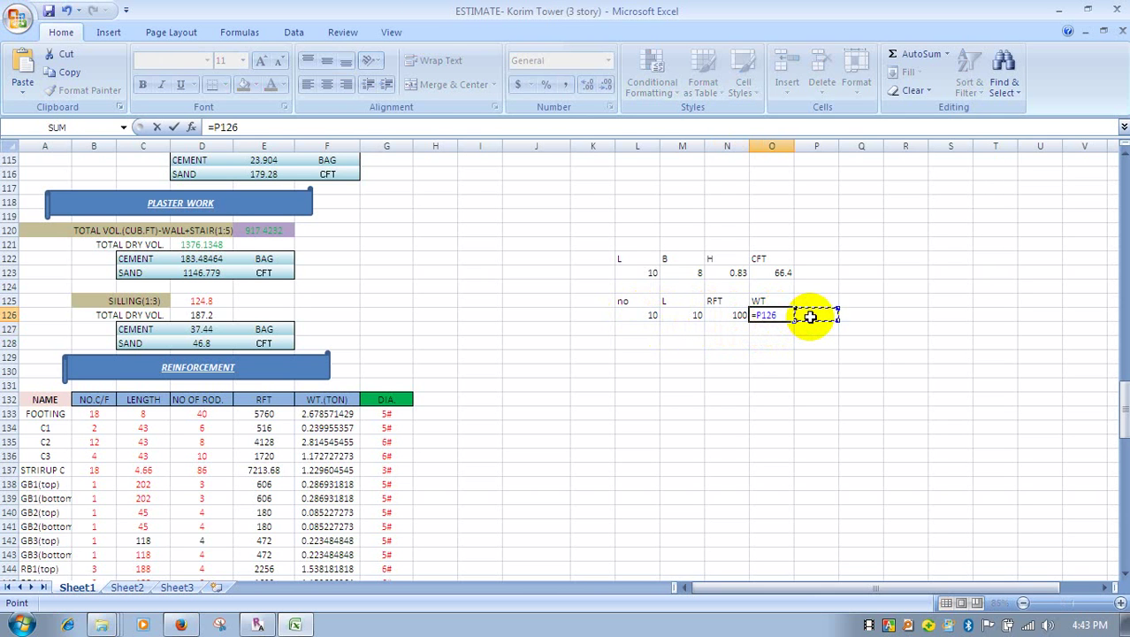
pyautogui.press('Escape')
# Note the bar size 5# in P126, beside the WT column
pyautogui.click(809, 315)
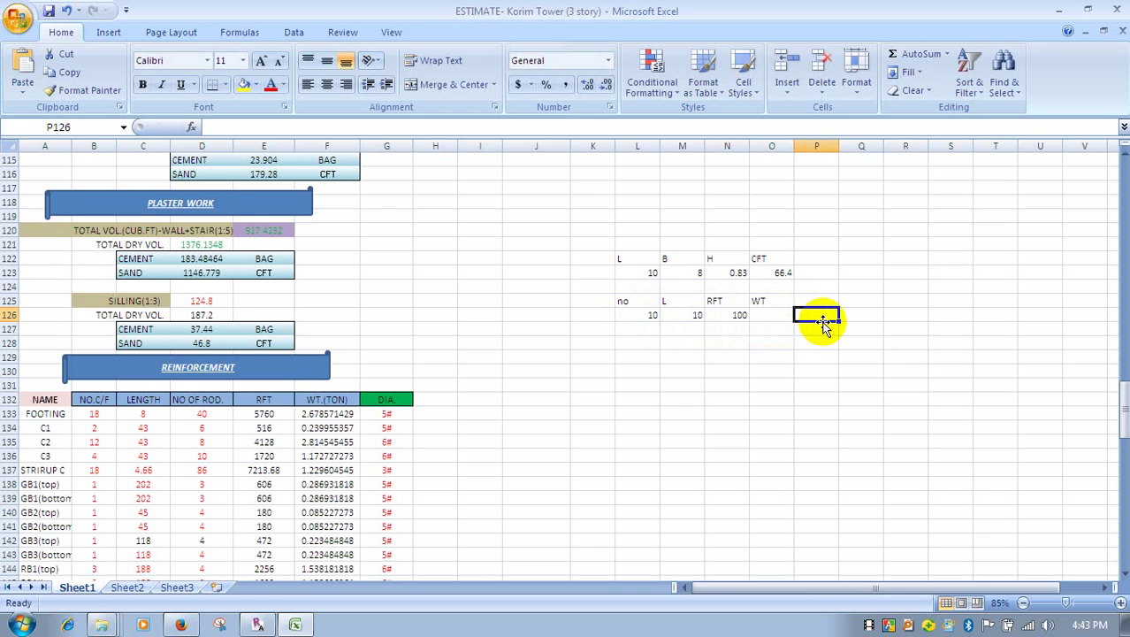
pyautogui.write('5')
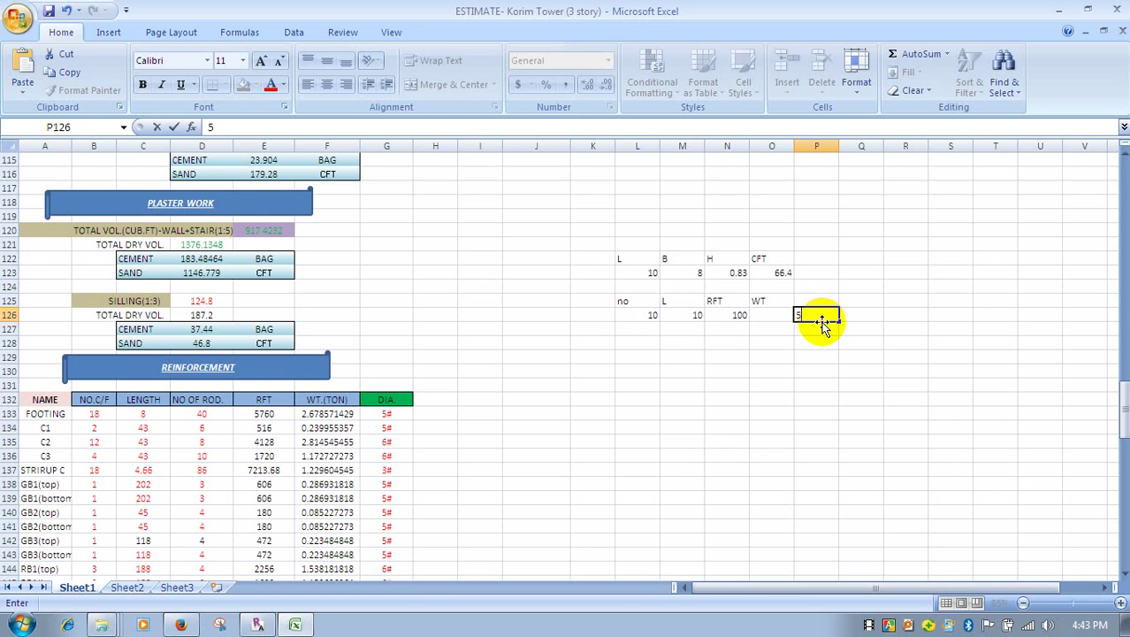
pyautogui.write('#')
# Calculate the weight under WT in O126 with the formula =.481*N126
pyautogui.click(765, 315)
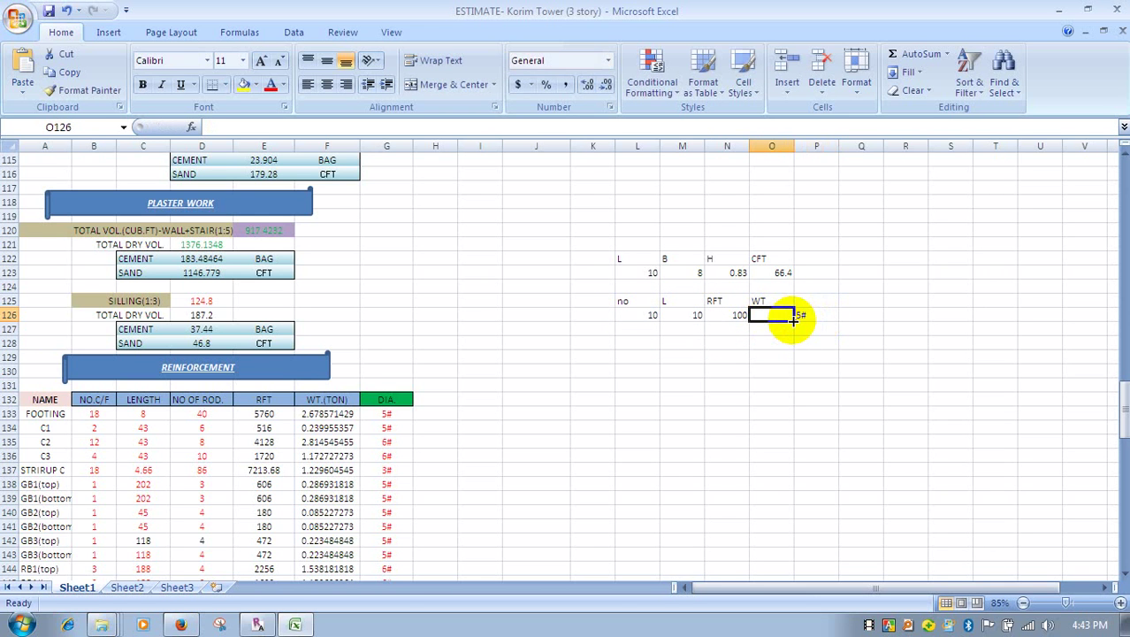
pyautogui.write('=')
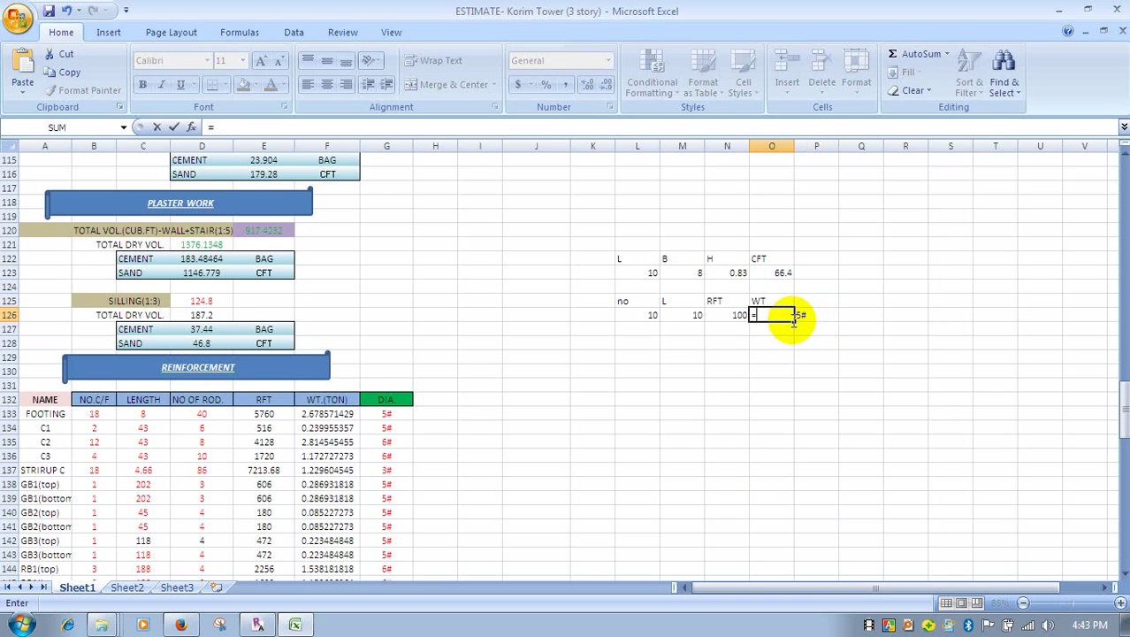
pyautogui.write('.481')
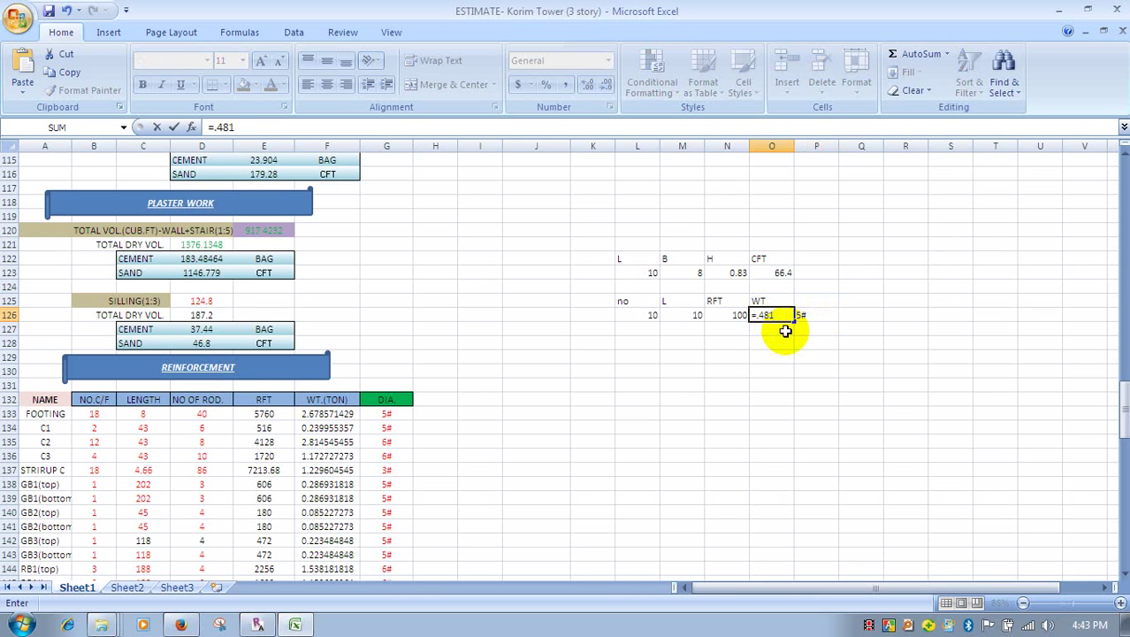
pyautogui.write('*')
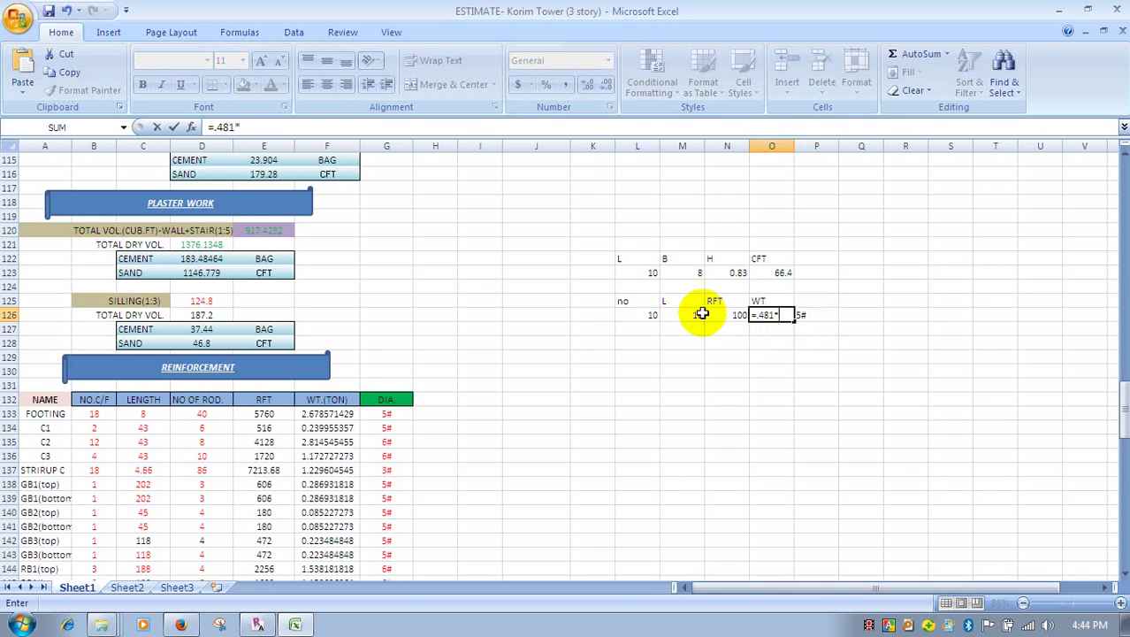
pyautogui.click(731, 316)
pyautogui.press('Return')
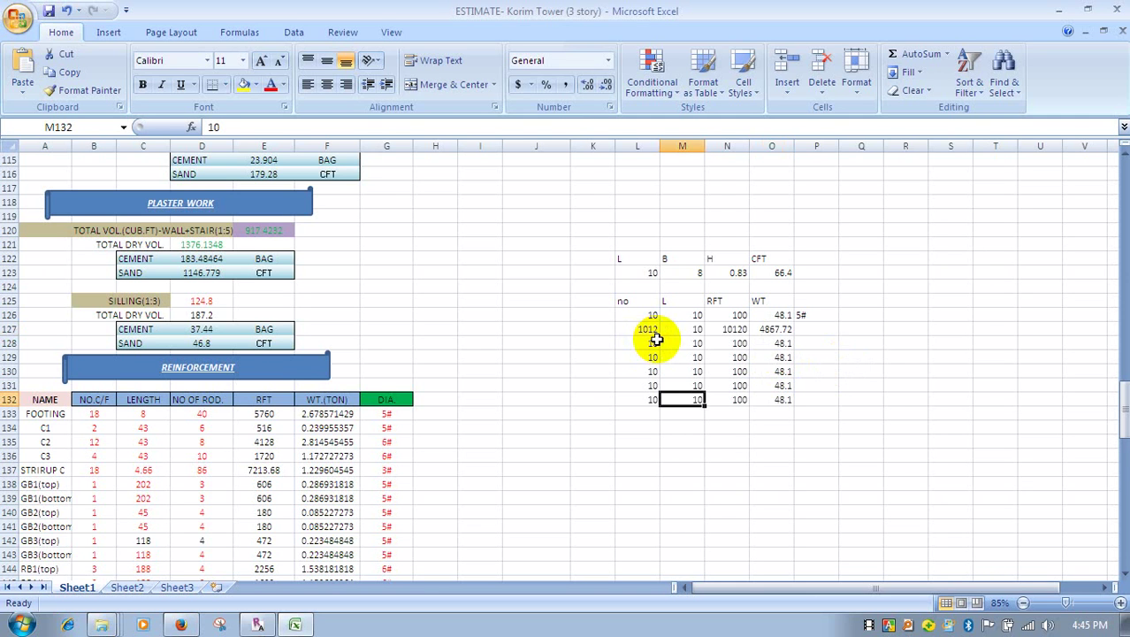
# Change the no values to 20 in L128 and 30 in L130 to test the copied formulas
pyautogui.click(653, 347)
pyautogui.write('20')
pyautogui.click(771, 343)
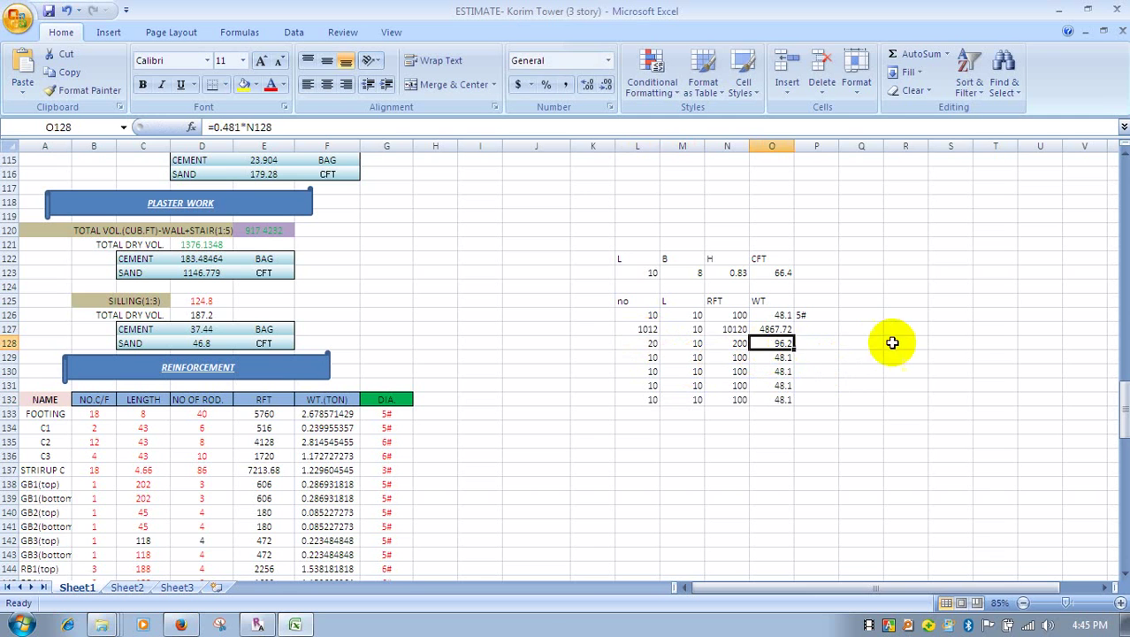
pyautogui.click(651, 372)
pyautogui.write('30')
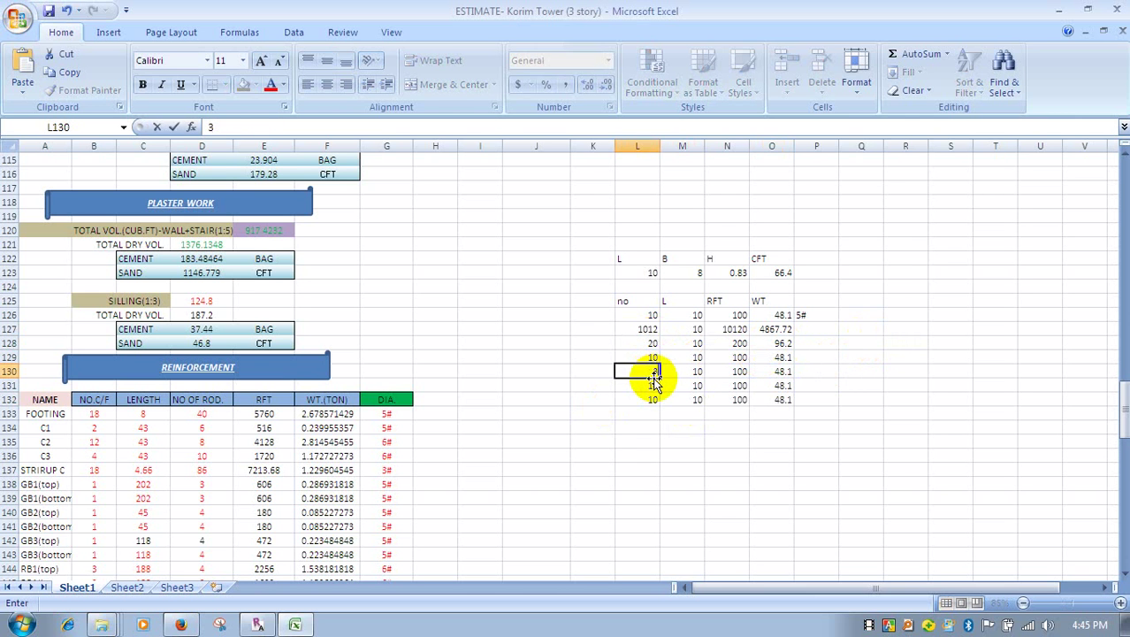
pyautogui.click(771, 386)
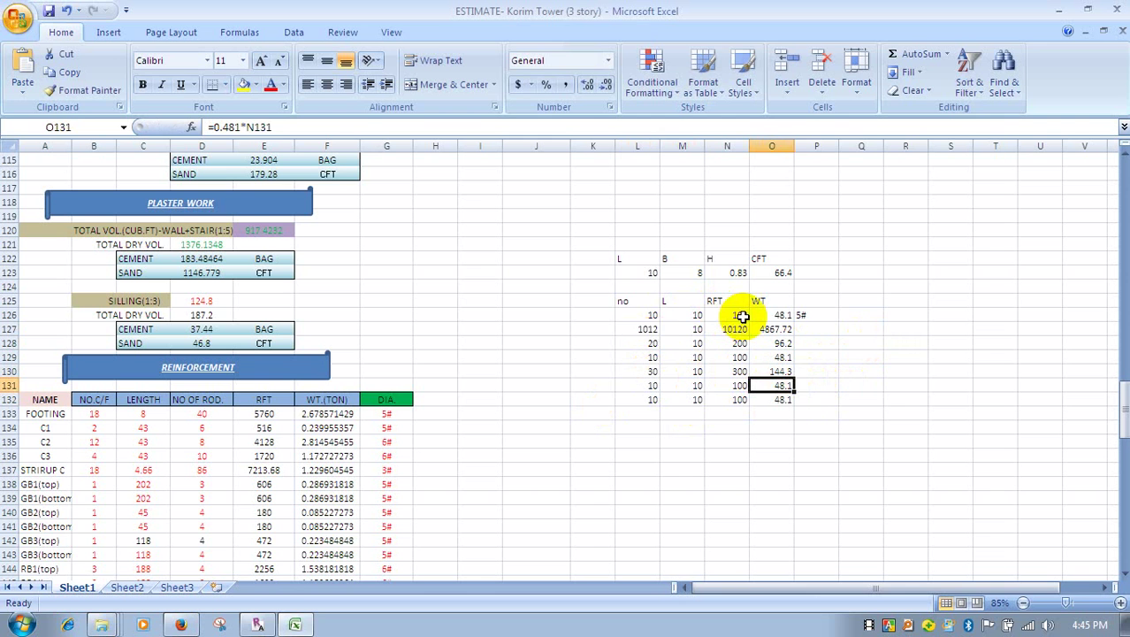
# Fill the values and formulas of L126:O126 down through row 134
pyautogui.moveTo(632, 314); pyautogui.dragTo(700, 315)
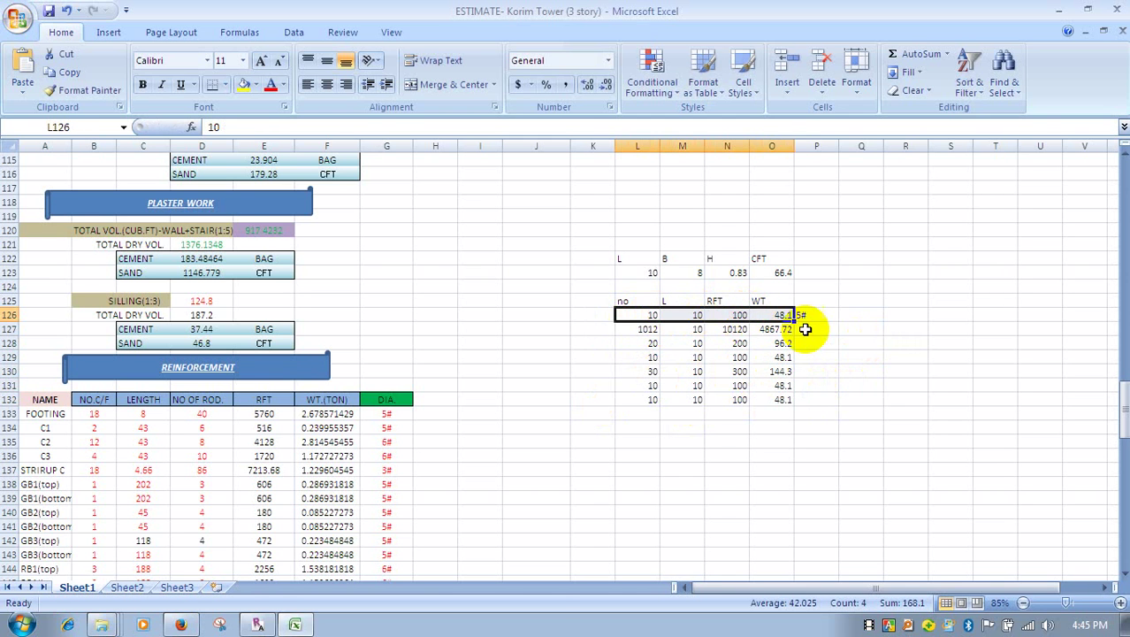
pyautogui.moveTo(794, 320); pyautogui.dragTo(802, 431)
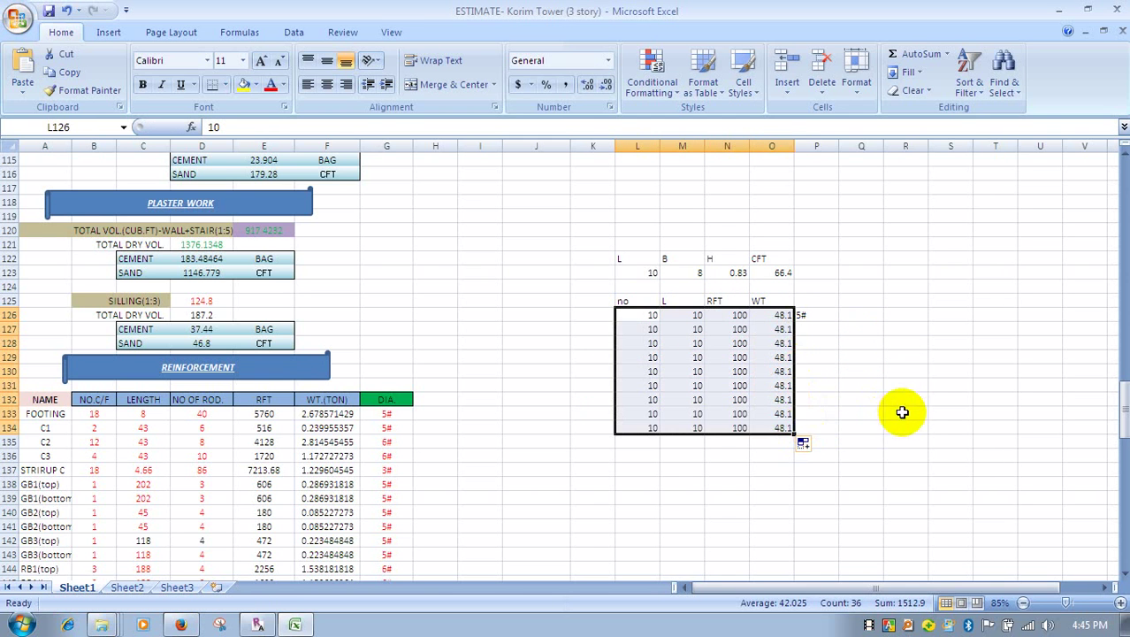
pyautogui.click(646, 371)
# Set the no value in L133 to 102 and the L value in M129 to 50
pyautogui.click(654, 411)
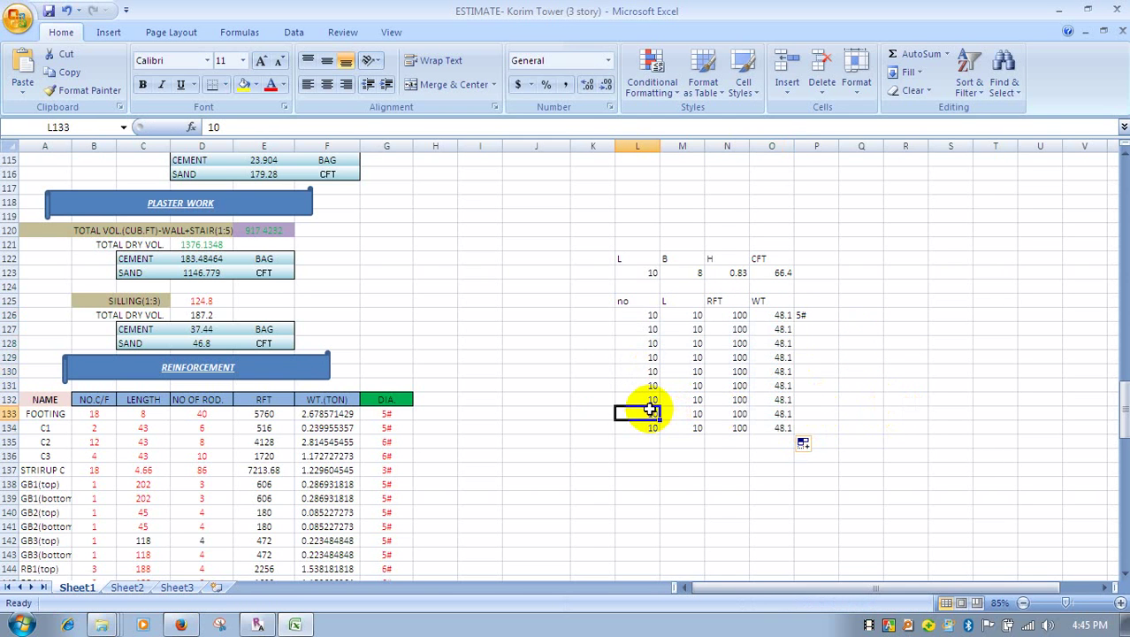
pyautogui.write('10')
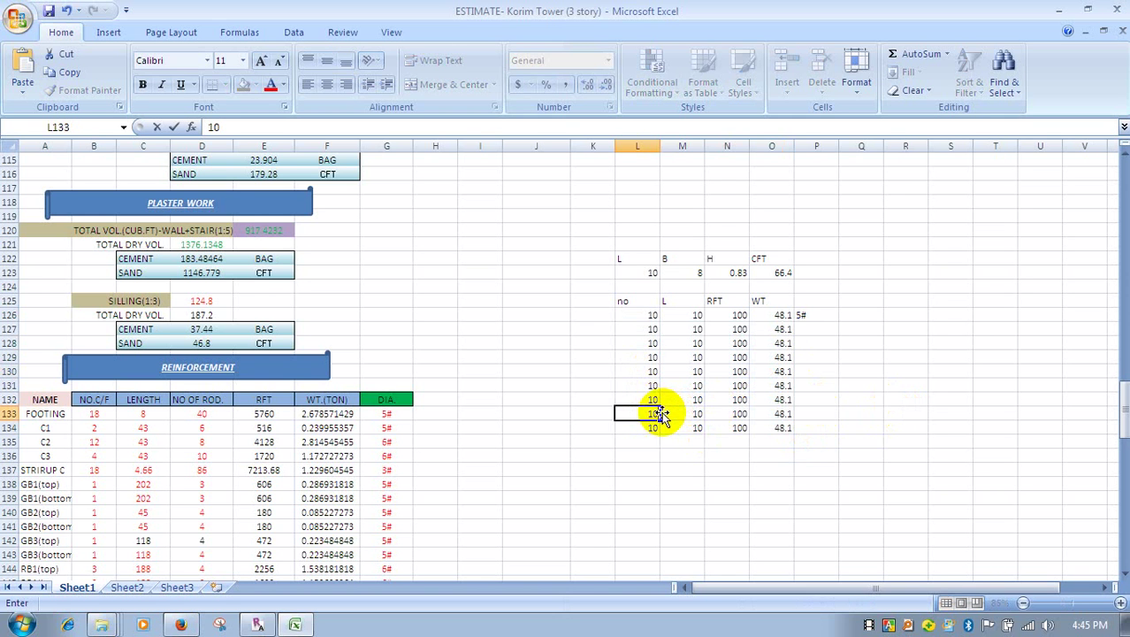
pyautogui.write('2')
pyautogui.click(674, 416)
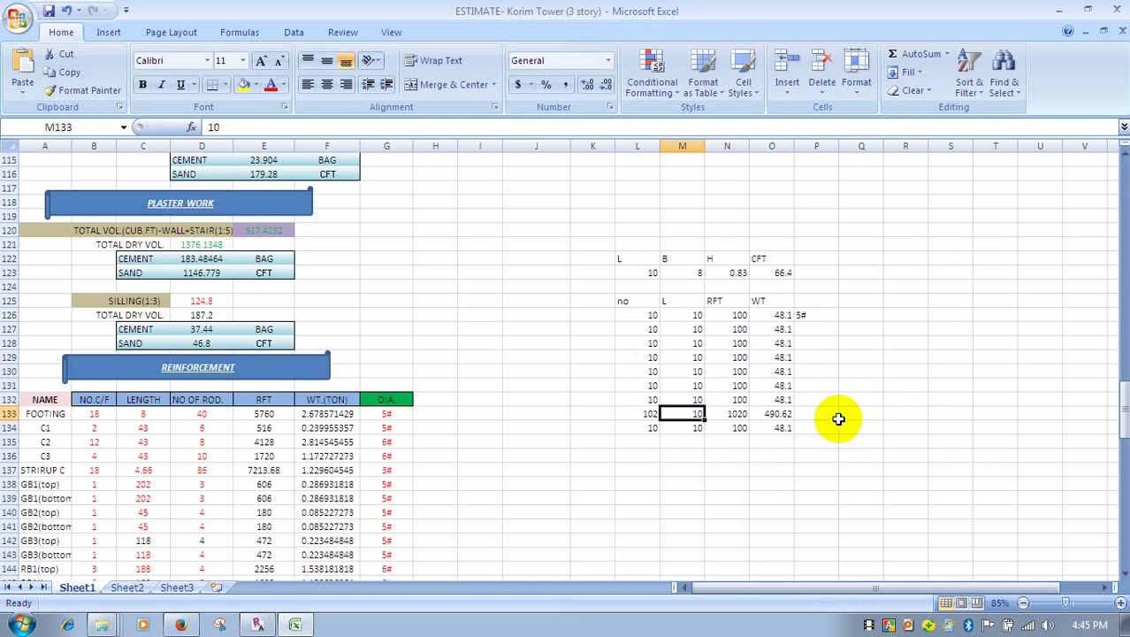
pyautogui.click(666, 357)
pyautogui.write('50')
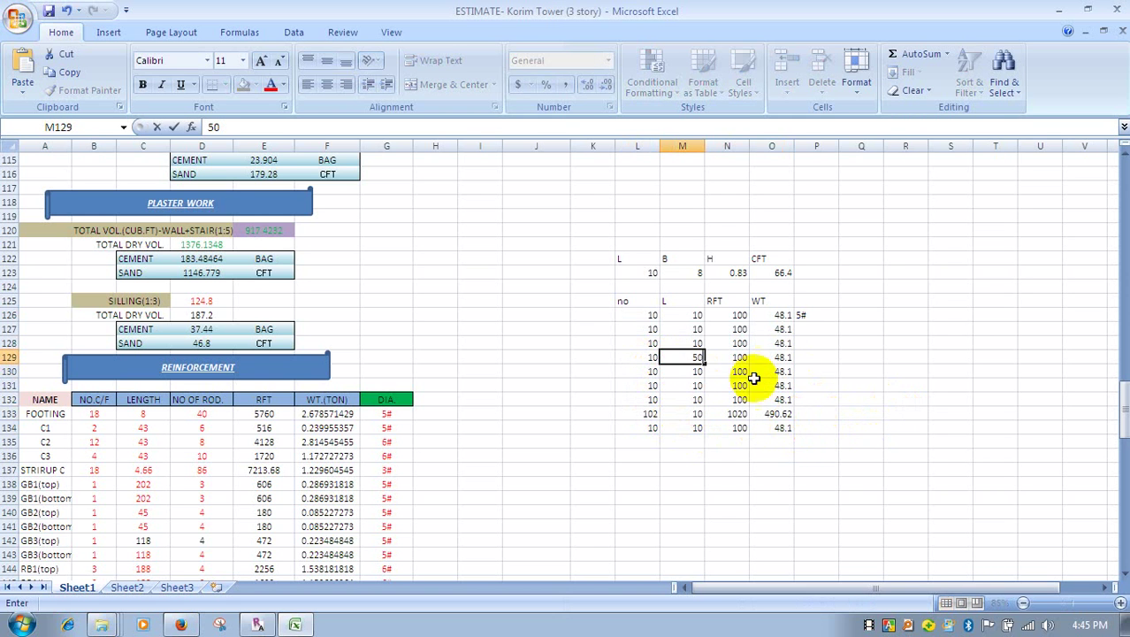
pyautogui.click(816, 371)
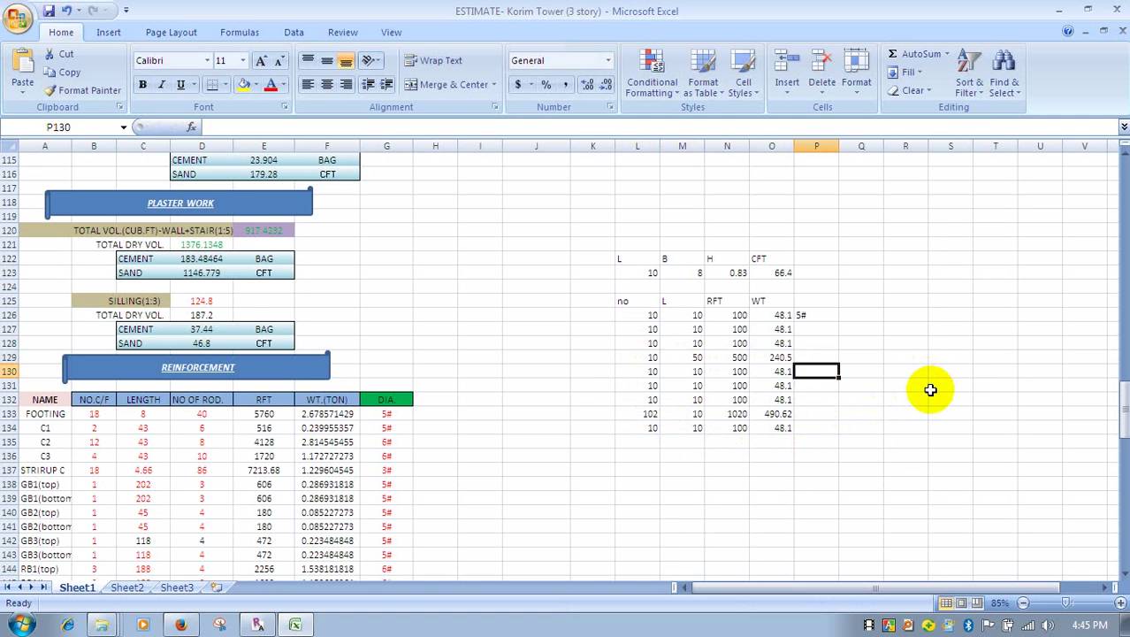